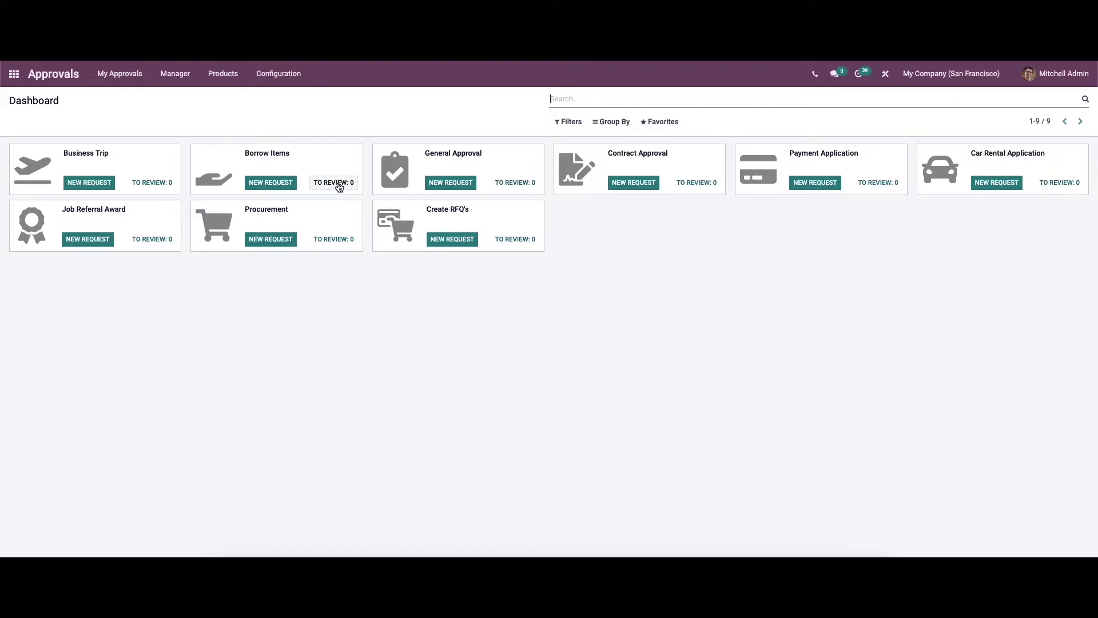
Look through the search filters, grouping options and favorites, then close them.
{"action": "left_click", "coordinate": [573, 127]}
{"action": "left_click", "coordinate": [610, 124]}
{"action": "left_click", "coordinate": [664, 122]}
{"action": "left_click", "coordinate": [493, 112]}
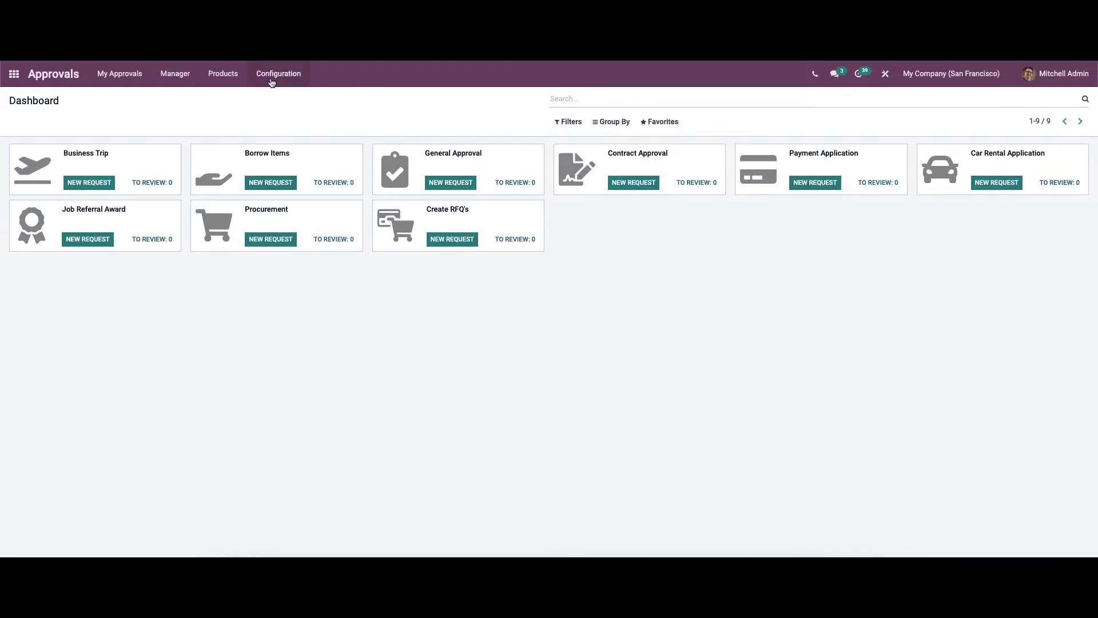
Open the Borrow Items approval type from Configuration > Approvals Types.
{"action": "left_click", "coordinate": [277, 76]}
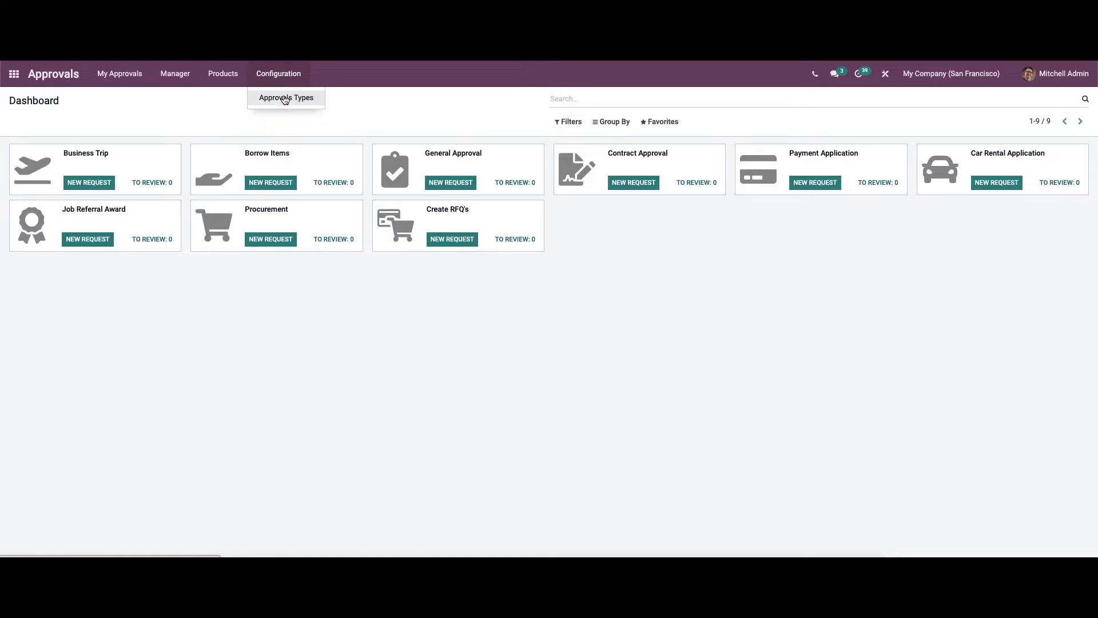
{"action": "left_click", "coordinate": [286, 98]}
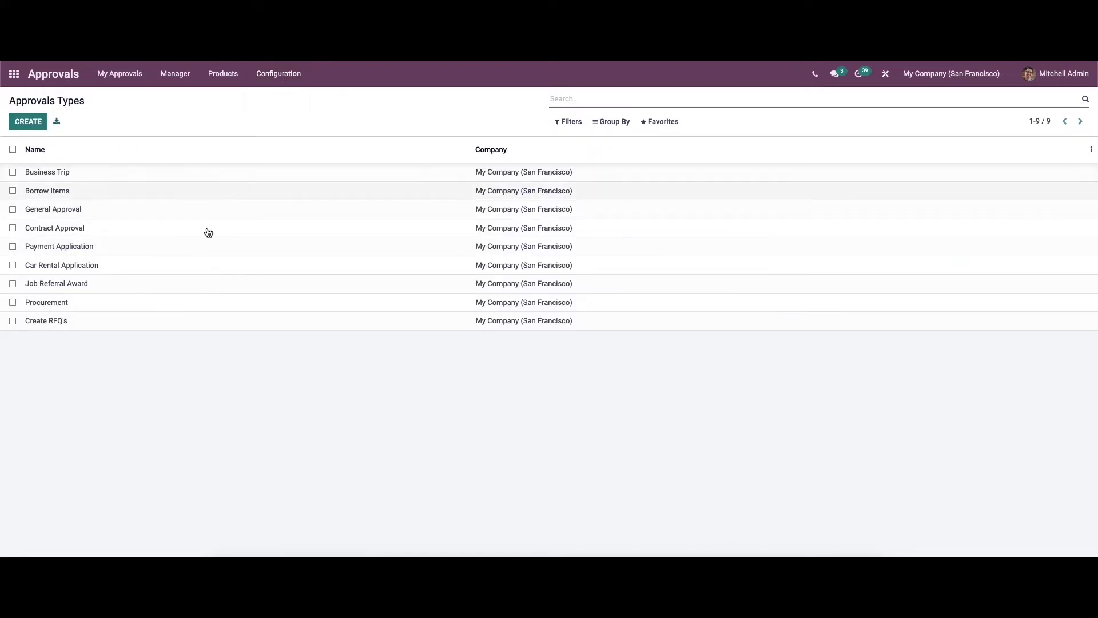
{"action": "left_click", "coordinate": [126, 197]}
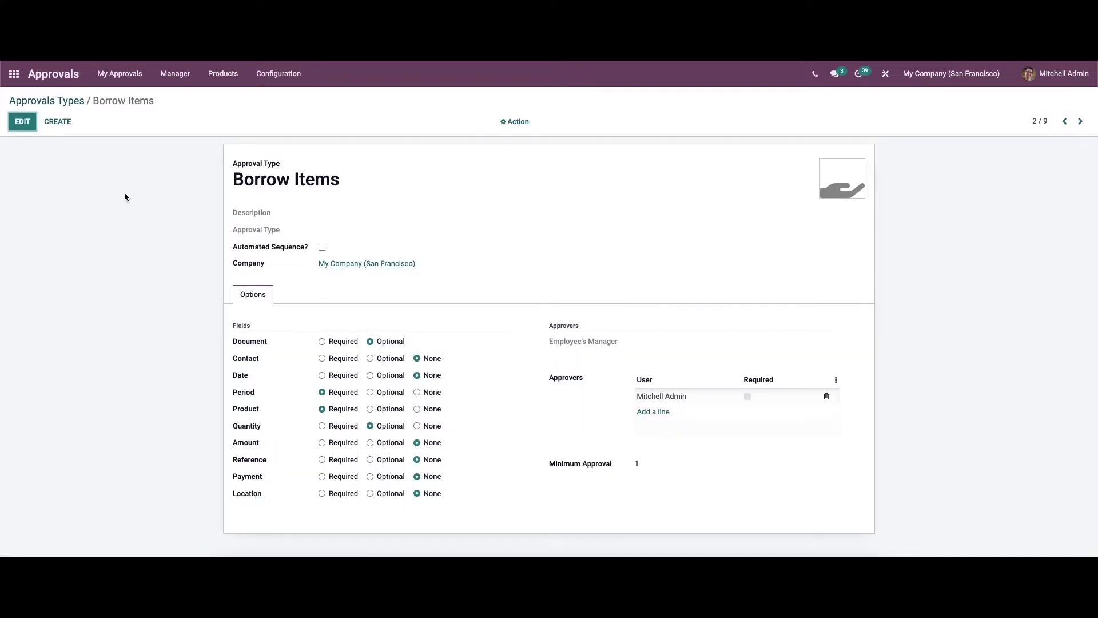
Edit Borrow Items, toggle Automated Sequence on and off, and set Product to None.
{"action": "left_click", "coordinate": [23, 122]}
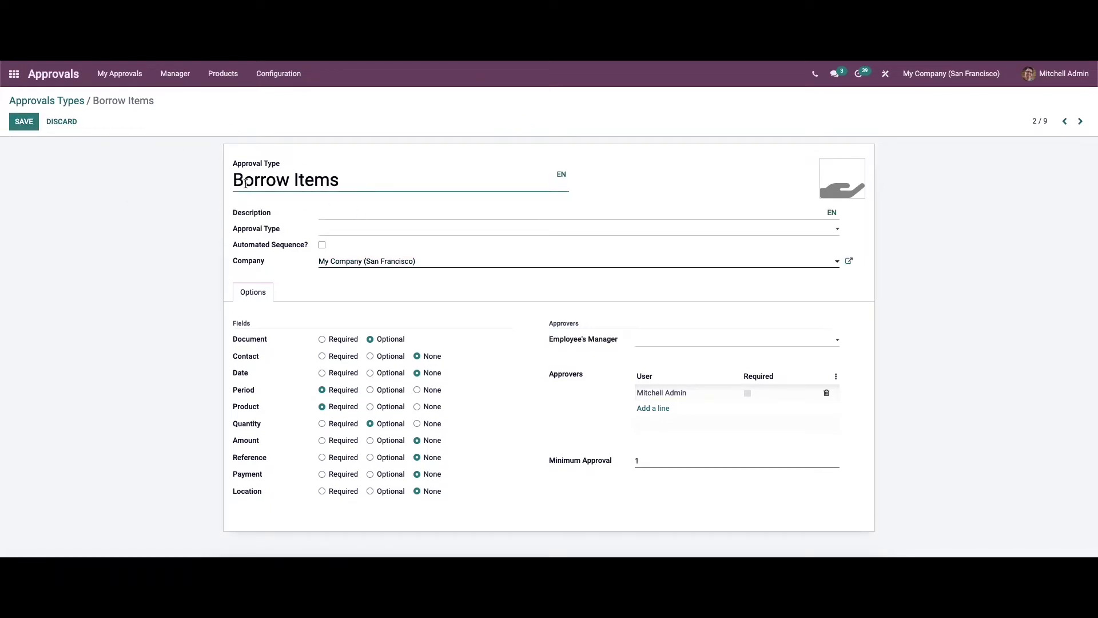
{"action": "left_click", "coordinate": [355, 213]}
{"action": "left_click", "coordinate": [374, 231]}
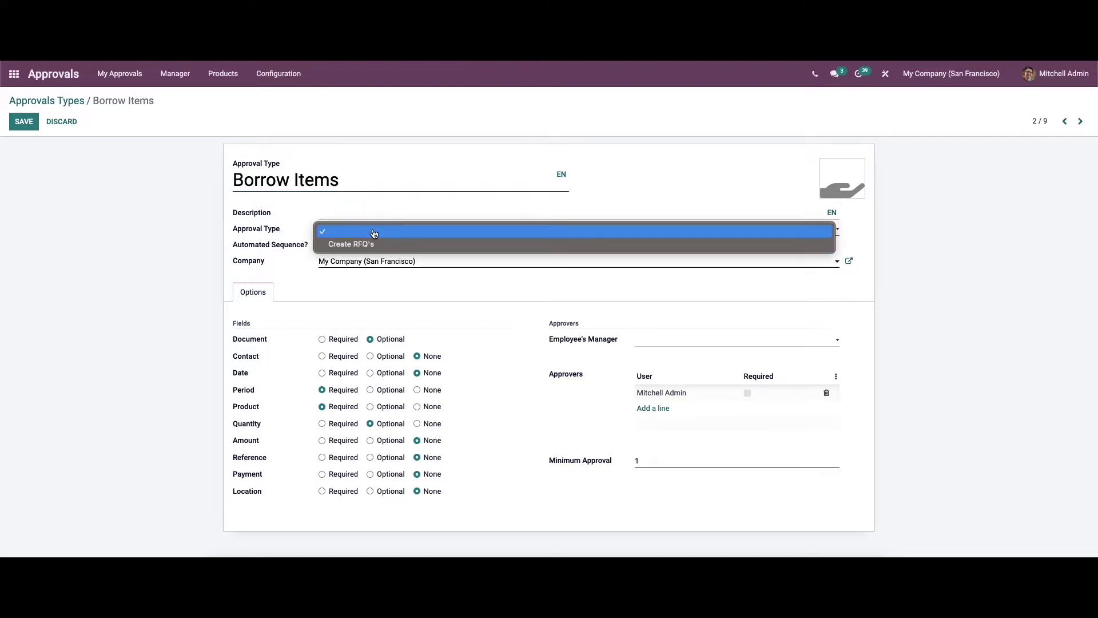
{"action": "left_click", "coordinate": [312, 226]}
{"action": "left_click", "coordinate": [322, 244]}
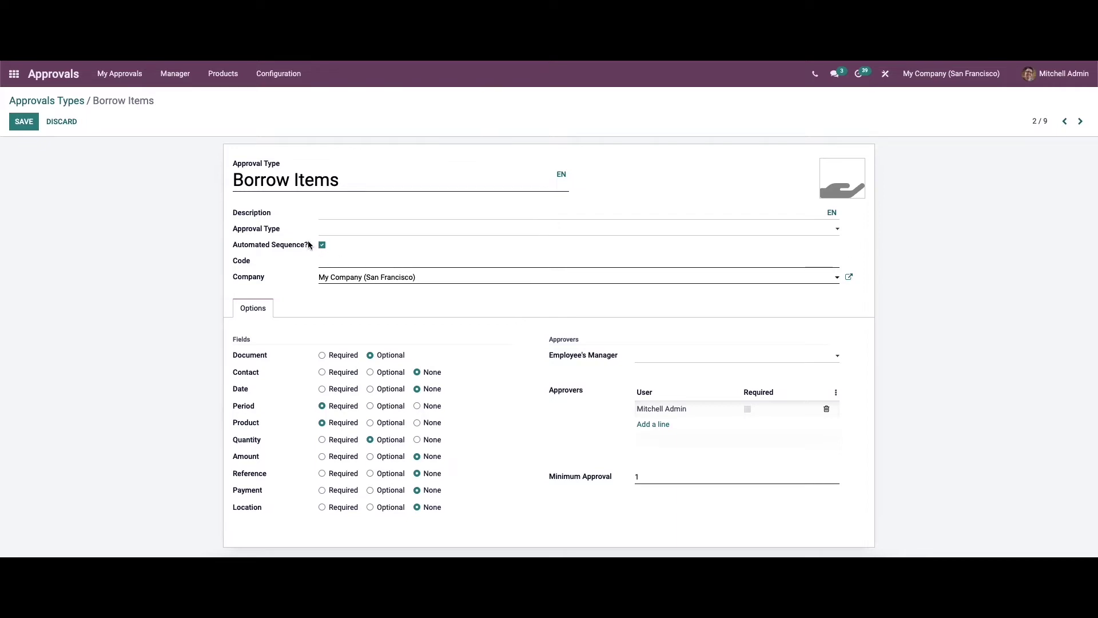
{"action": "left_click", "coordinate": [321, 244]}
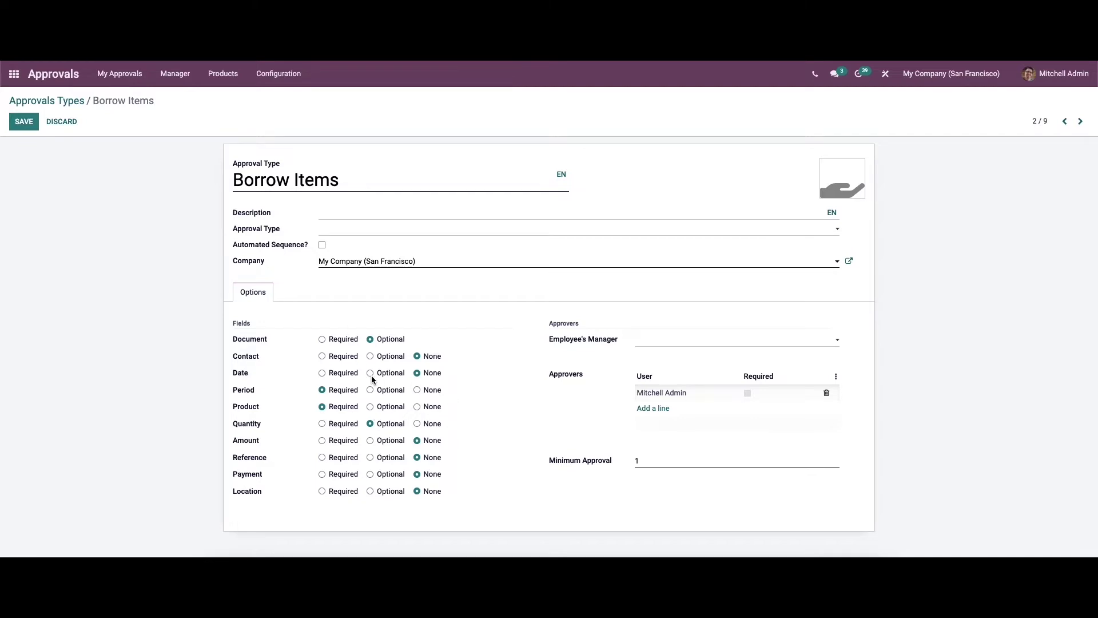
{"action": "left_click", "coordinate": [417, 406]}
Set Quantity to None, make Employee's Manager an approver, and add a second user approver.
{"action": "left_click", "coordinate": [417, 424]}
{"action": "left_click", "coordinate": [662, 342]}
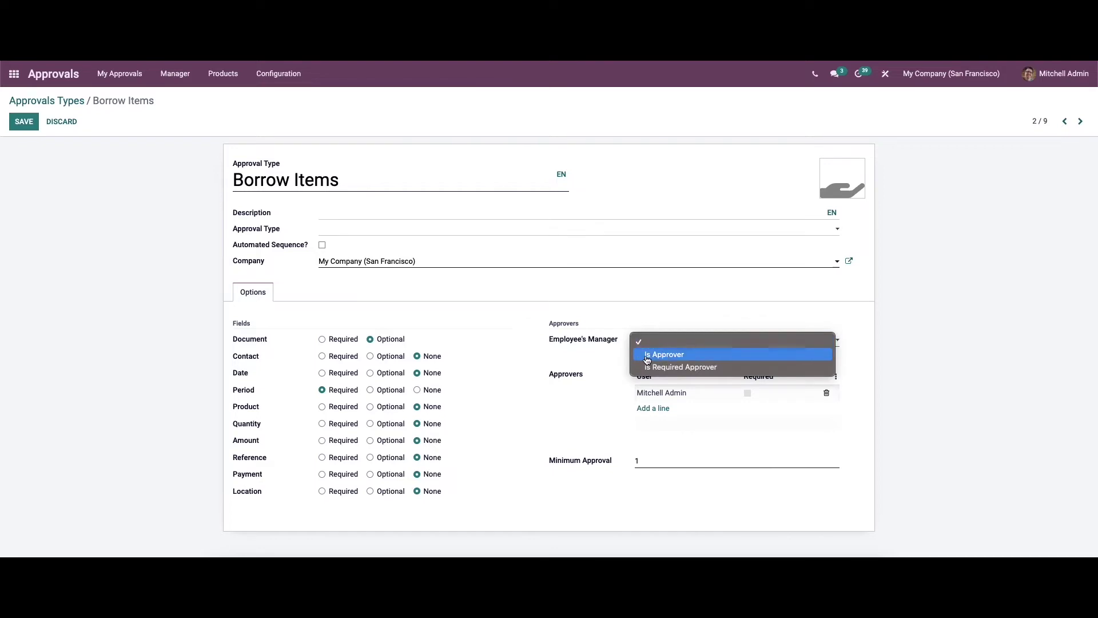
{"action": "left_click", "coordinate": [665, 355]}
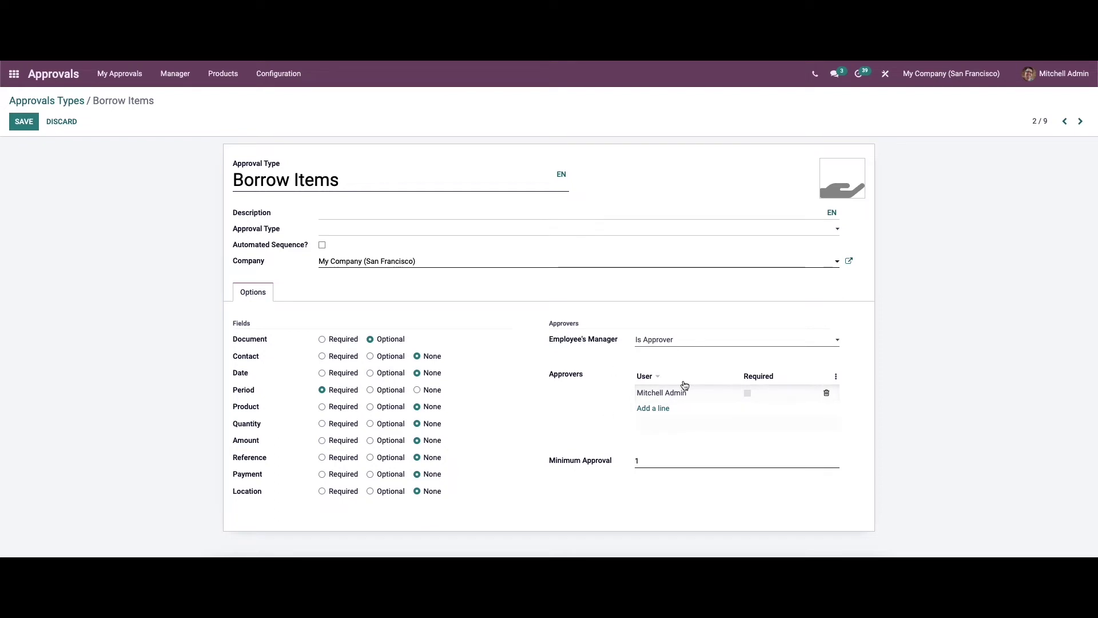
{"action": "left_click", "coordinate": [659, 410]}
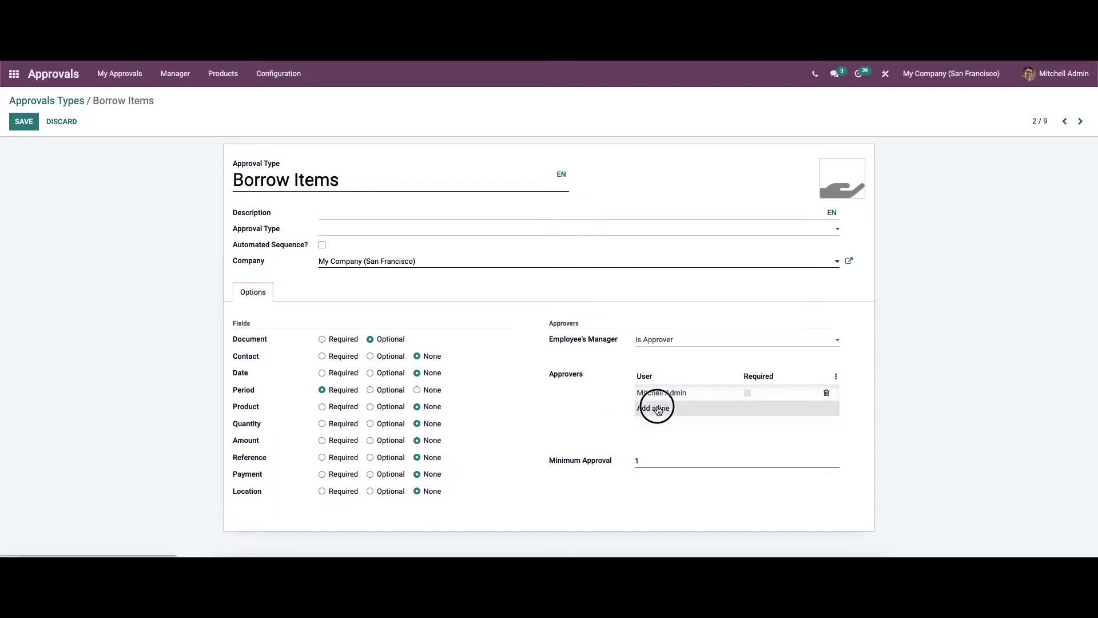
{"action": "left_click", "coordinate": [687, 409]}
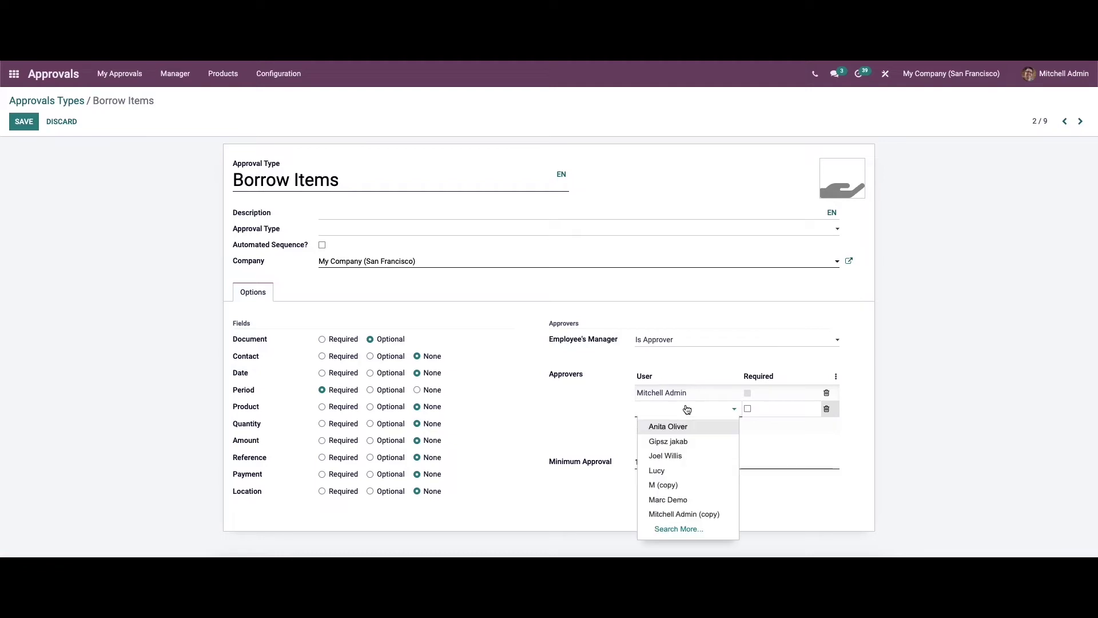
{"action": "left_click", "coordinate": [694, 497]}
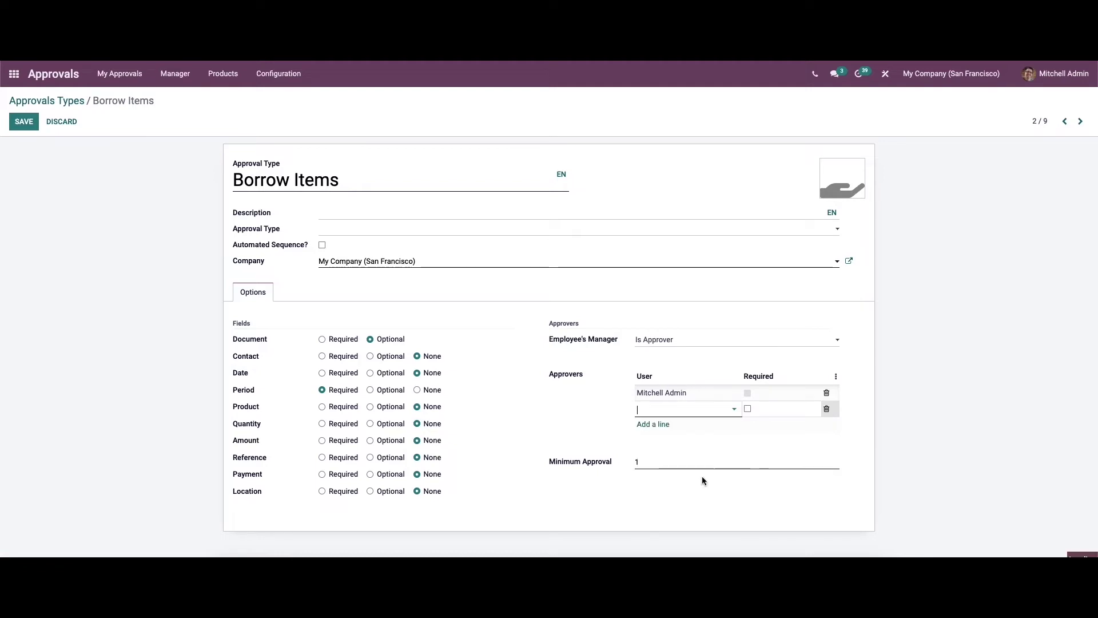
Mark both approvers Required, set Minimum Approval to 2, and save.
{"action": "left_click", "coordinate": [748, 393]}
{"action": "left_click", "coordinate": [747, 393]}
{"action": "left_click", "coordinate": [748, 409]}
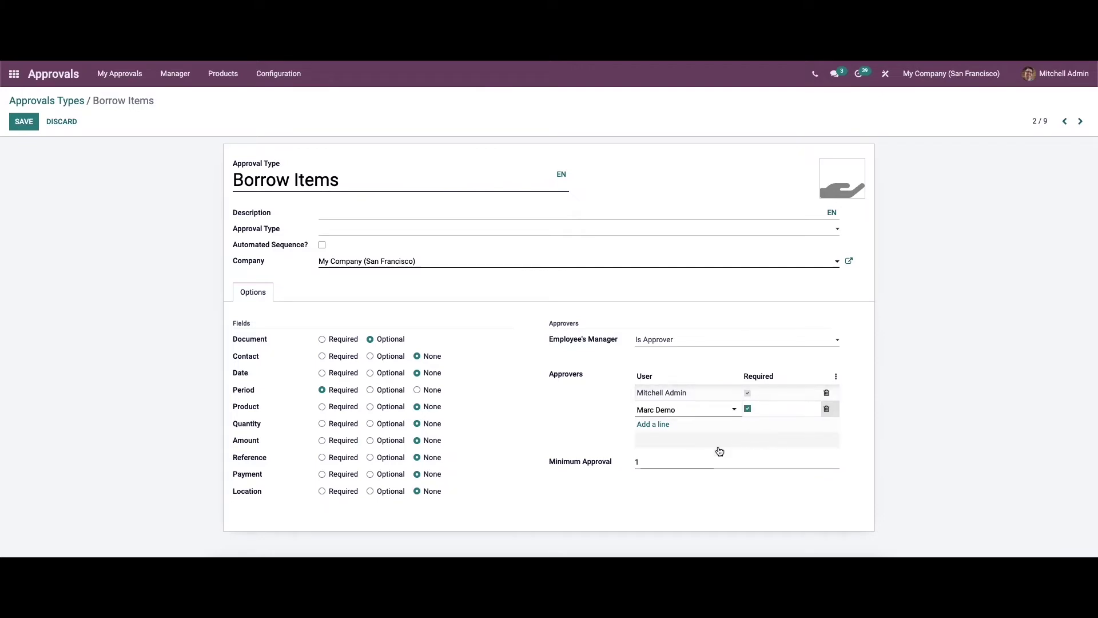
{"action": "left_click", "coordinate": [641, 461]}
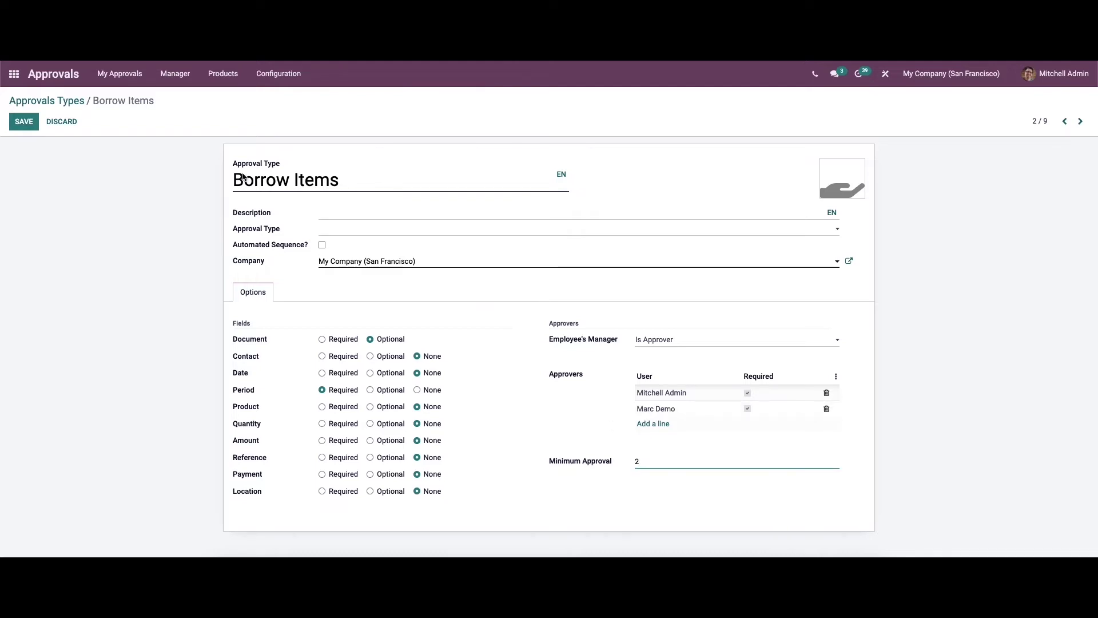
{"action": "left_click", "coordinate": [26, 122]}
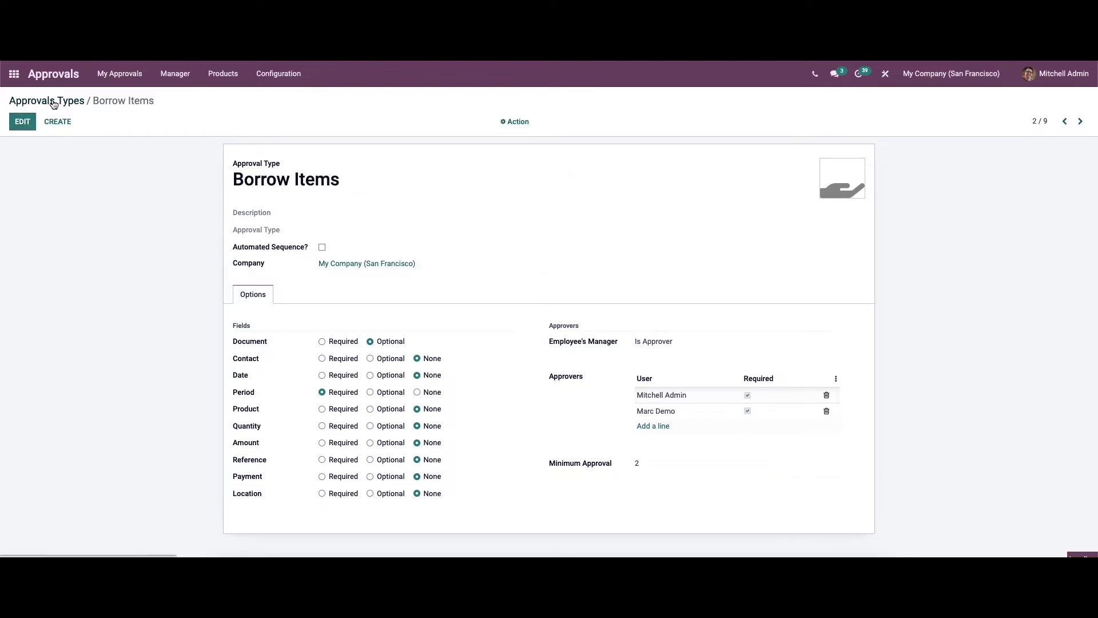
Return to the Approvals Types list and discard a new approval type.
{"action": "left_click", "coordinate": [75, 101]}
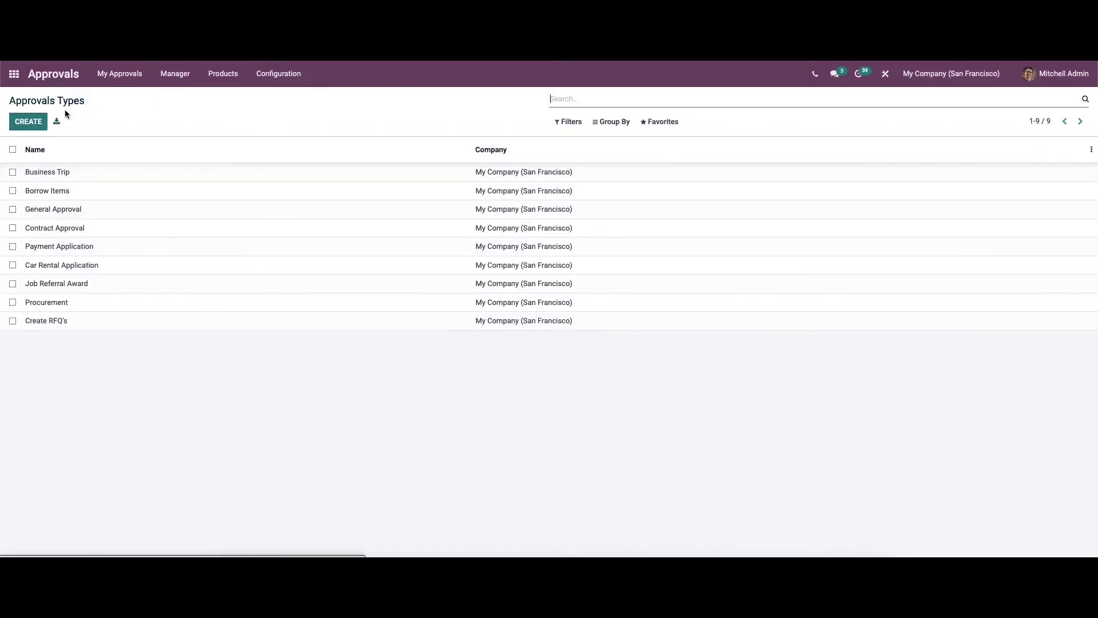
{"action": "left_click", "coordinate": [33, 123]}
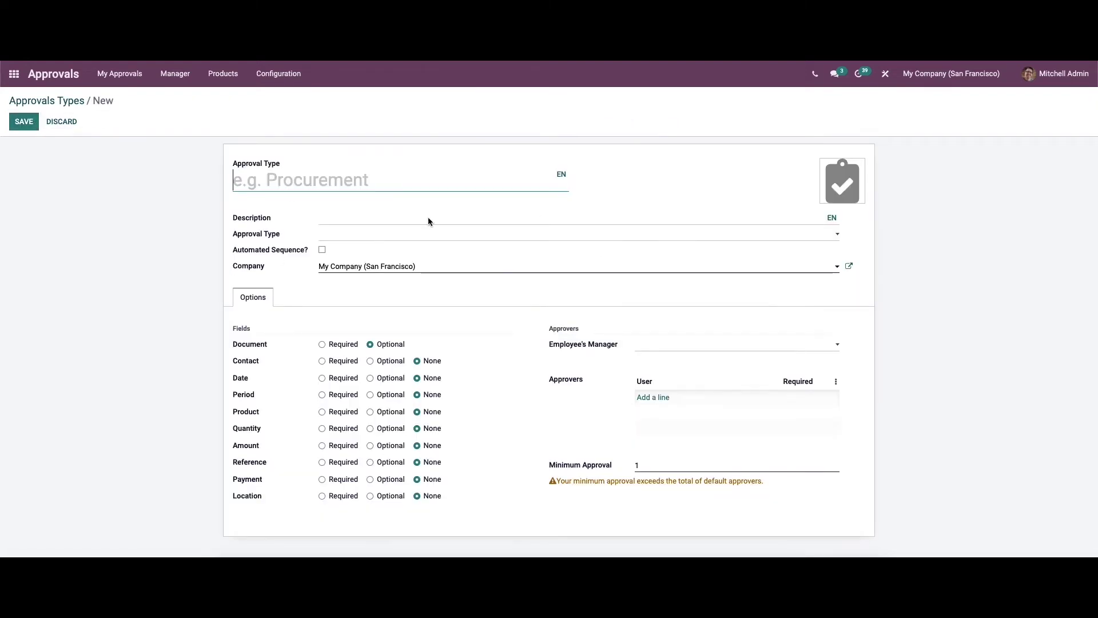
{"action": "left_click", "coordinate": [61, 122]}
Go through My Approvals > New Request to the My Requests board.
{"action": "left_click", "coordinate": [116, 75]}
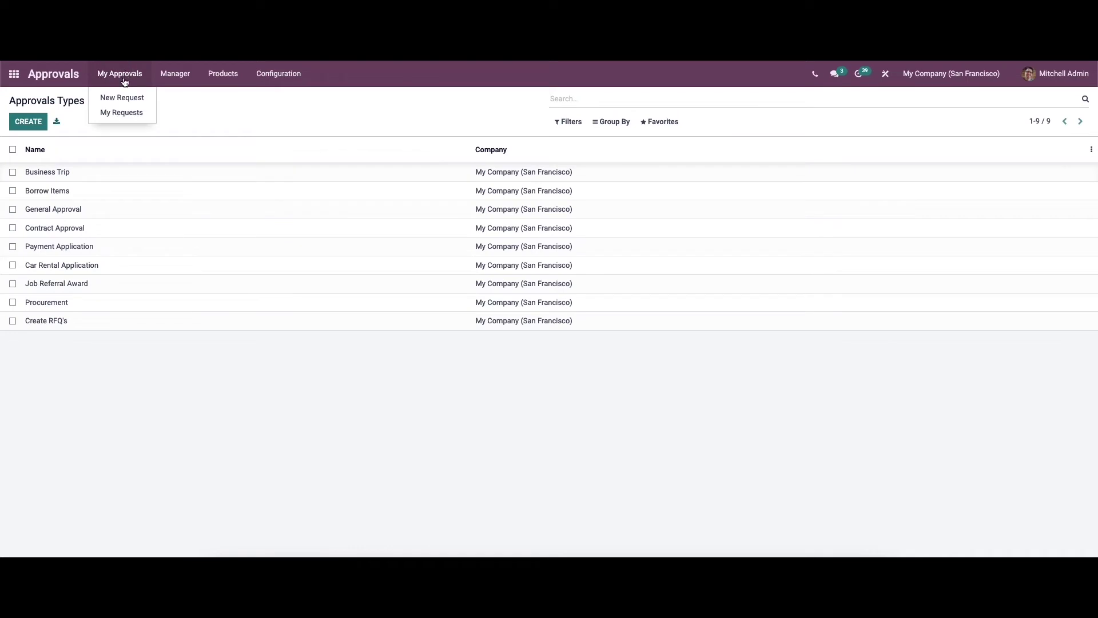
{"action": "left_click", "coordinate": [122, 95]}
{"action": "left_click", "coordinate": [120, 73]}
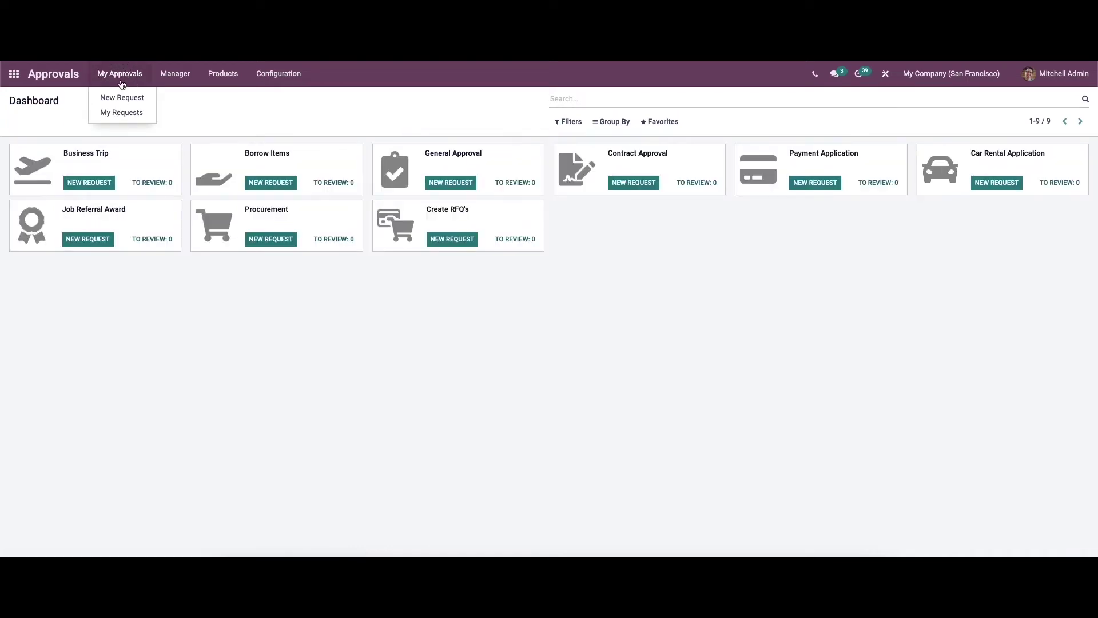
{"action": "left_click", "coordinate": [125, 114]}
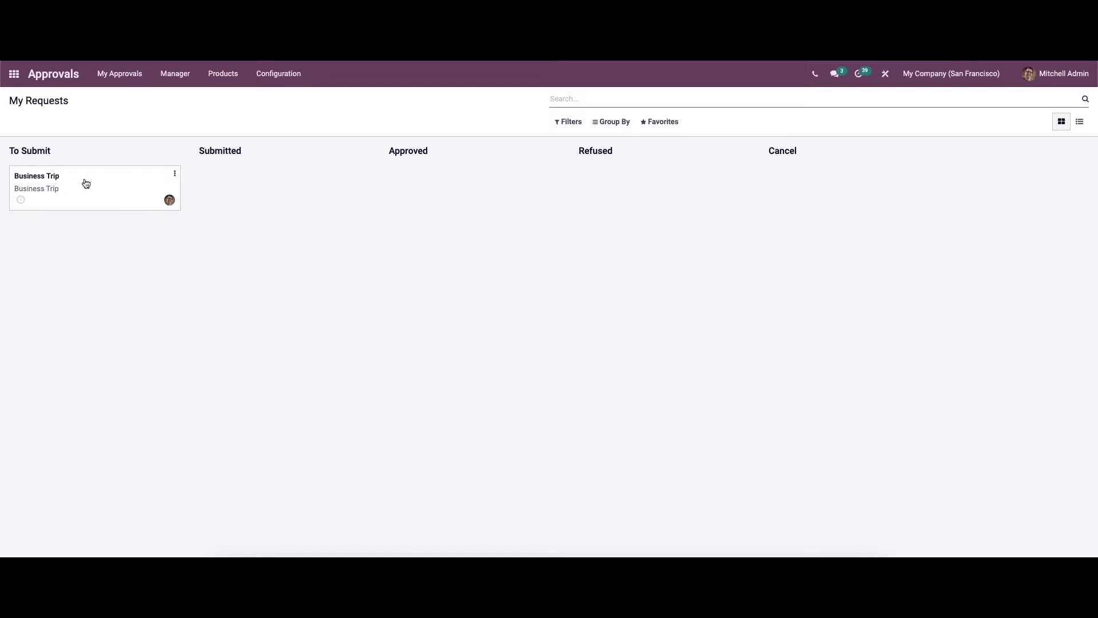
{"action": "left_click", "coordinate": [176, 173]}
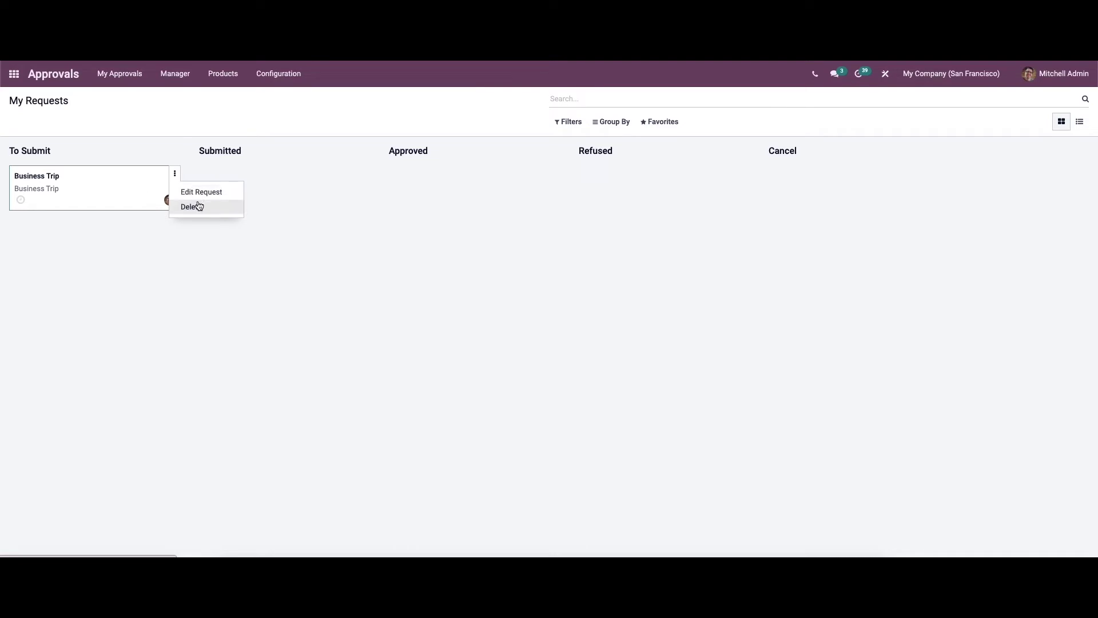
{"action": "left_click", "coordinate": [145, 135]}
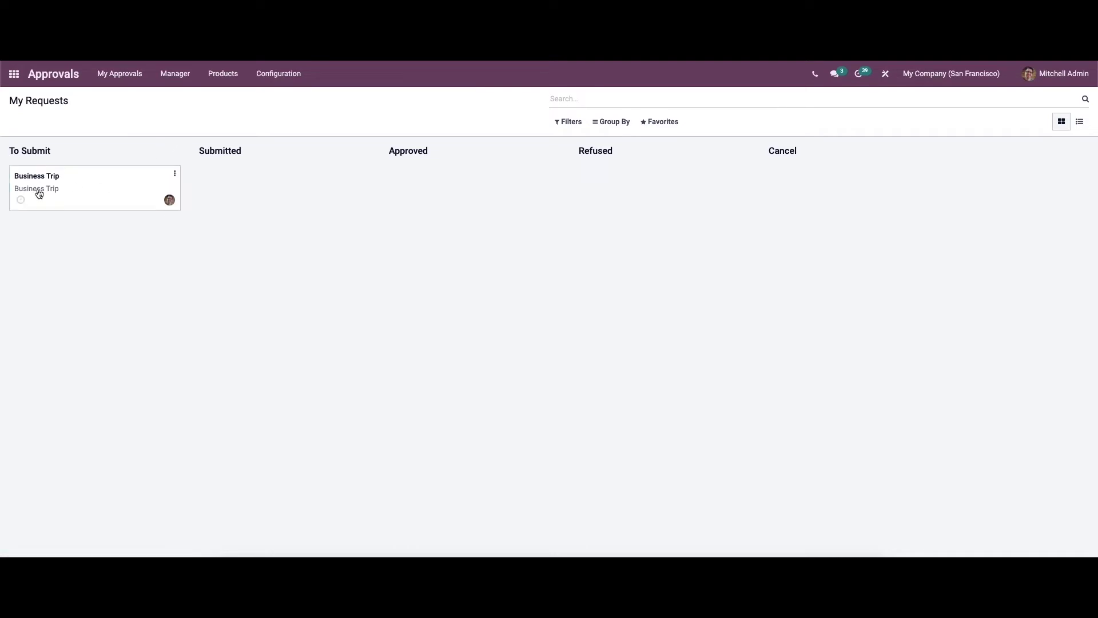
{"action": "left_click", "coordinate": [20, 200]}
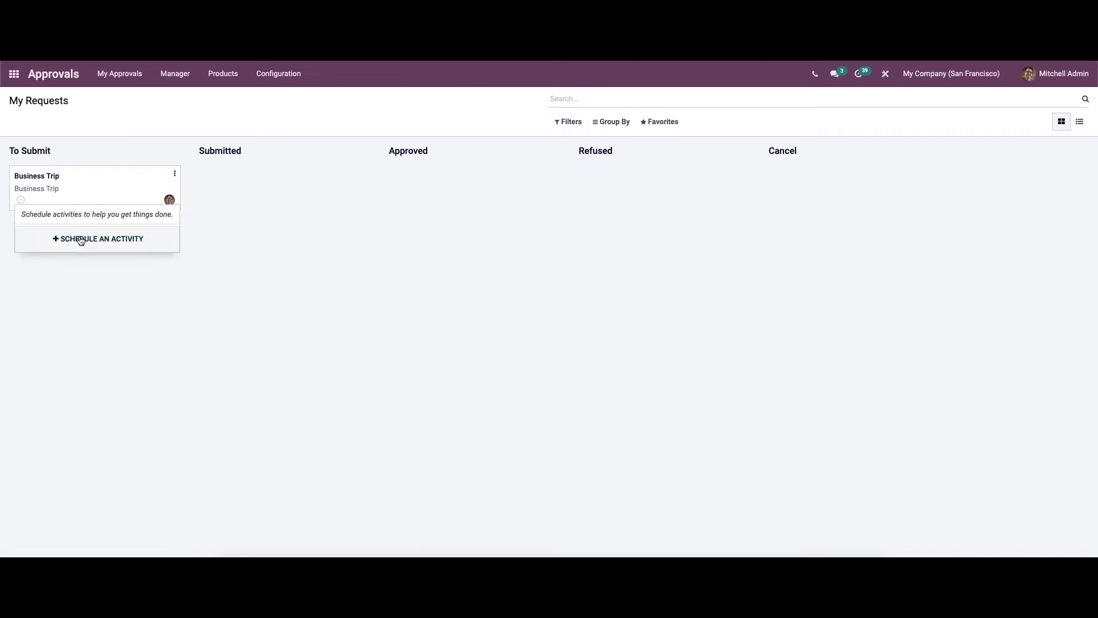
{"action": "left_click", "coordinate": [96, 281]}
{"action": "left_click", "coordinate": [120, 73]}
{"action": "left_click", "coordinate": [120, 98]}
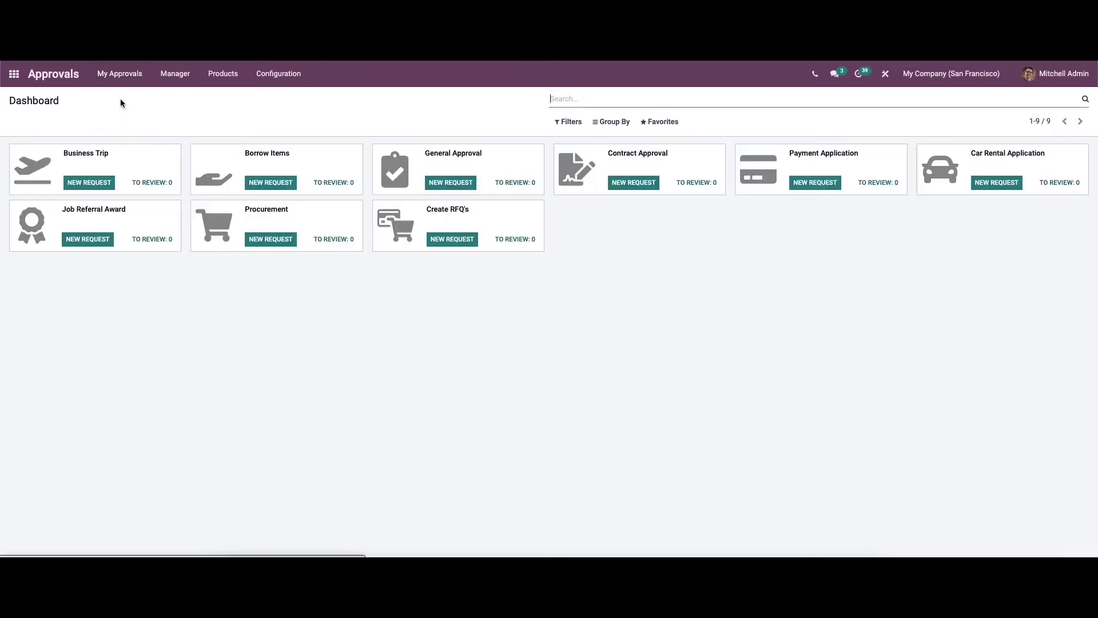
Create a Borrow Items request for February 25–28, review its two approvers, and save.
{"action": "left_click", "coordinate": [279, 185]}
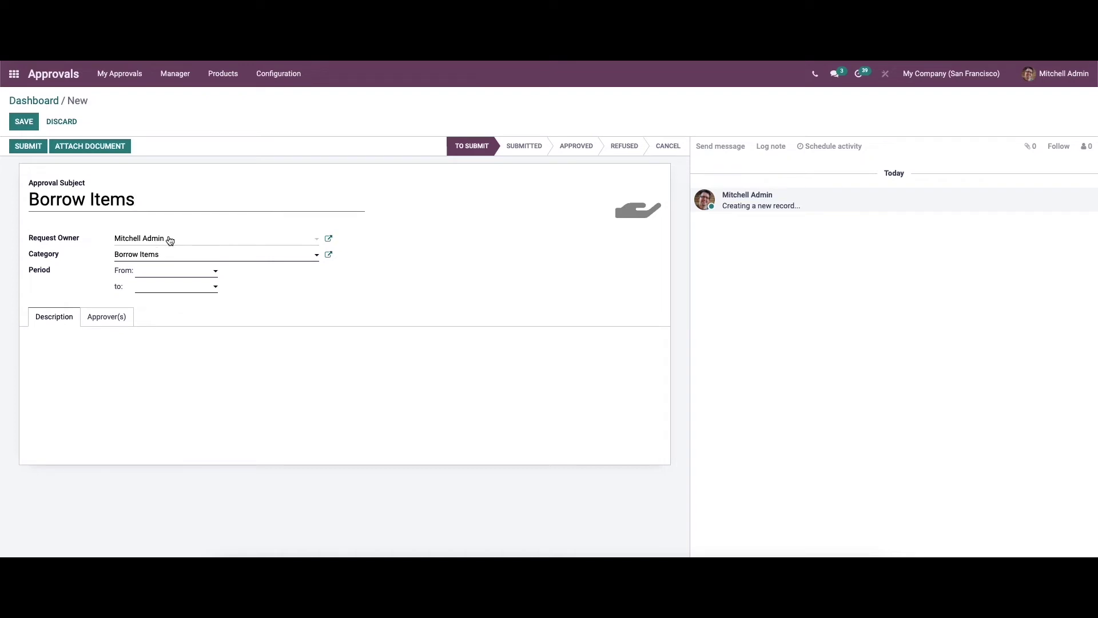
{"action": "left_click", "coordinate": [173, 258]}
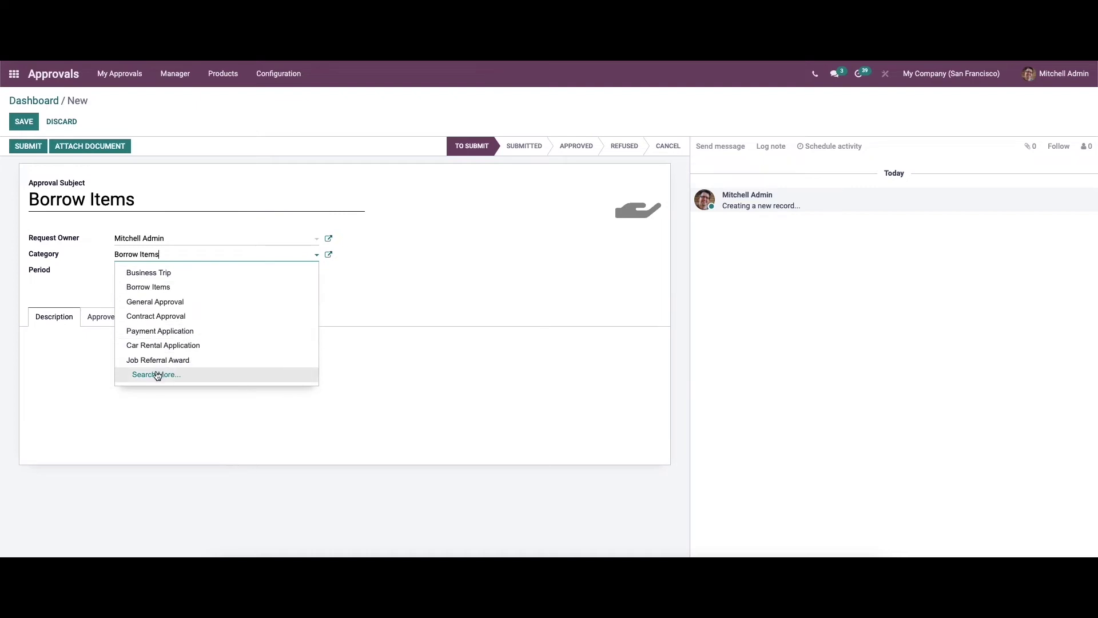
{"action": "left_click", "coordinate": [87, 271]}
{"action": "left_click", "coordinate": [165, 270]}
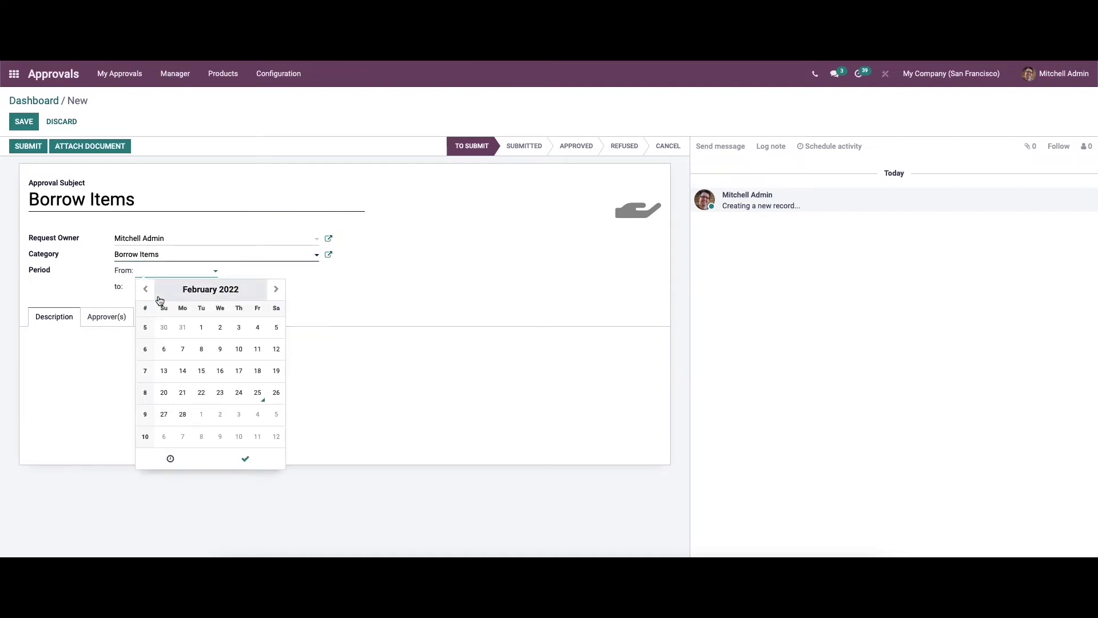
{"action": "left_click", "coordinate": [259, 395]}
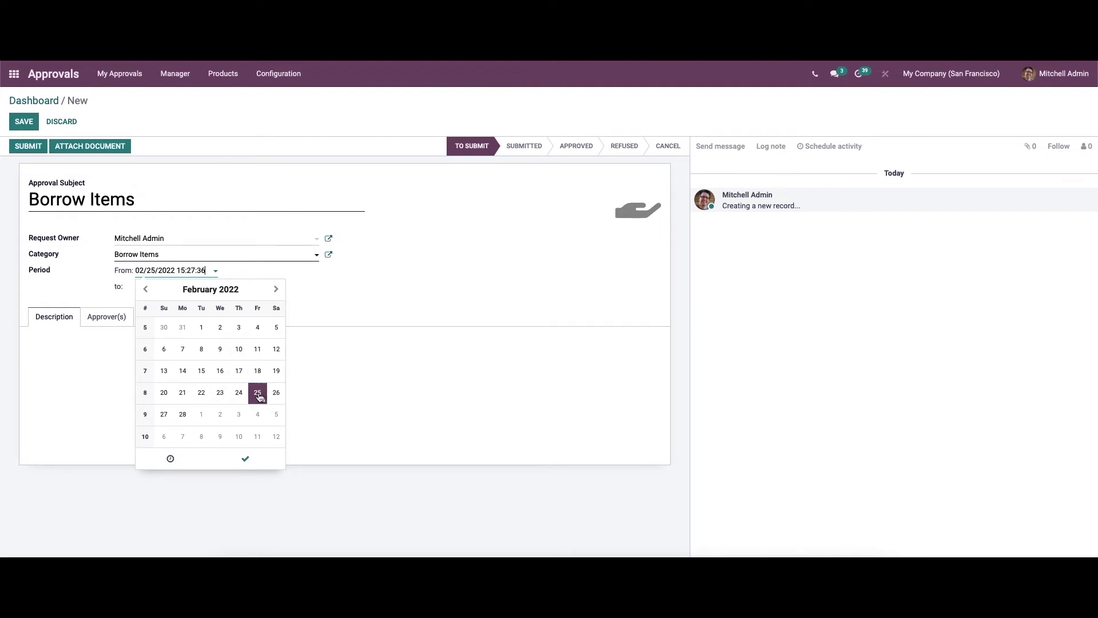
{"action": "left_click", "coordinate": [167, 291]}
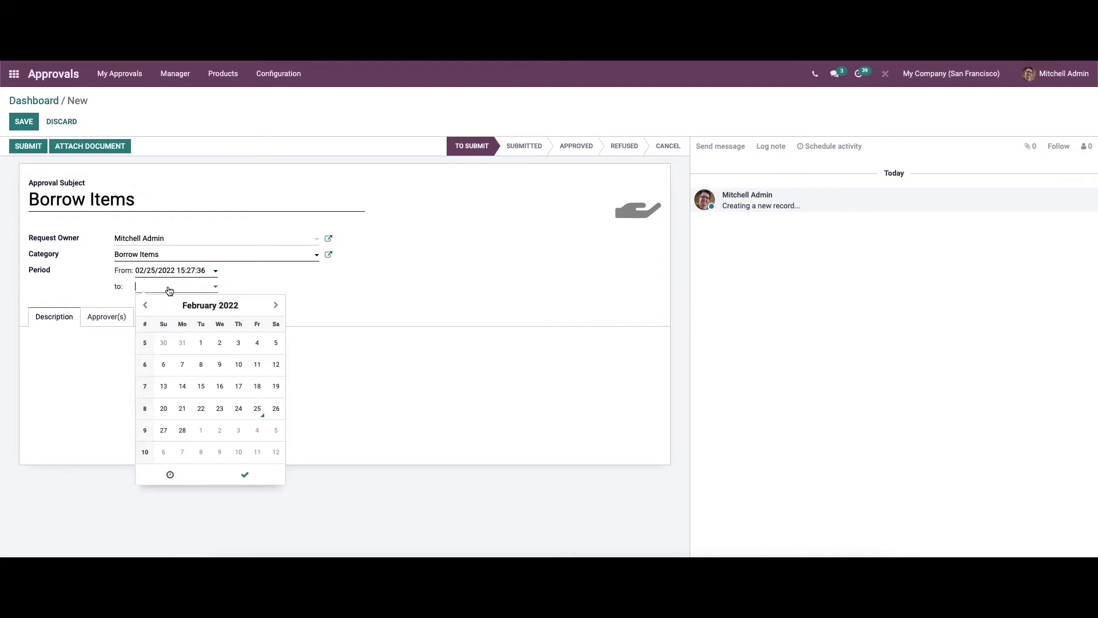
{"action": "left_click", "coordinate": [189, 432]}
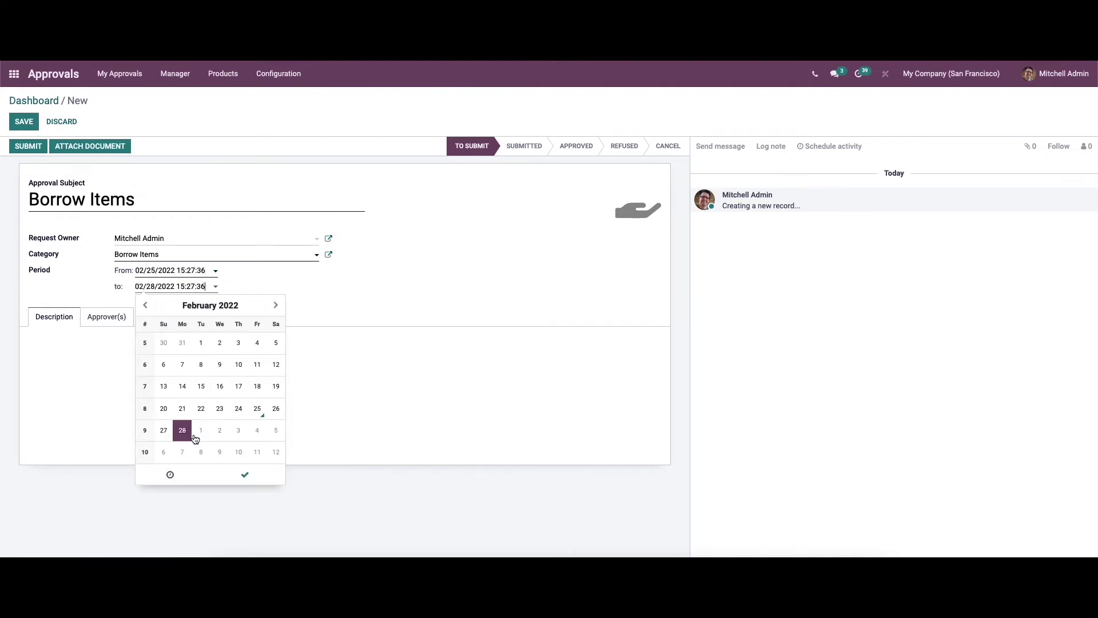
{"action": "left_click", "coordinate": [245, 474]}
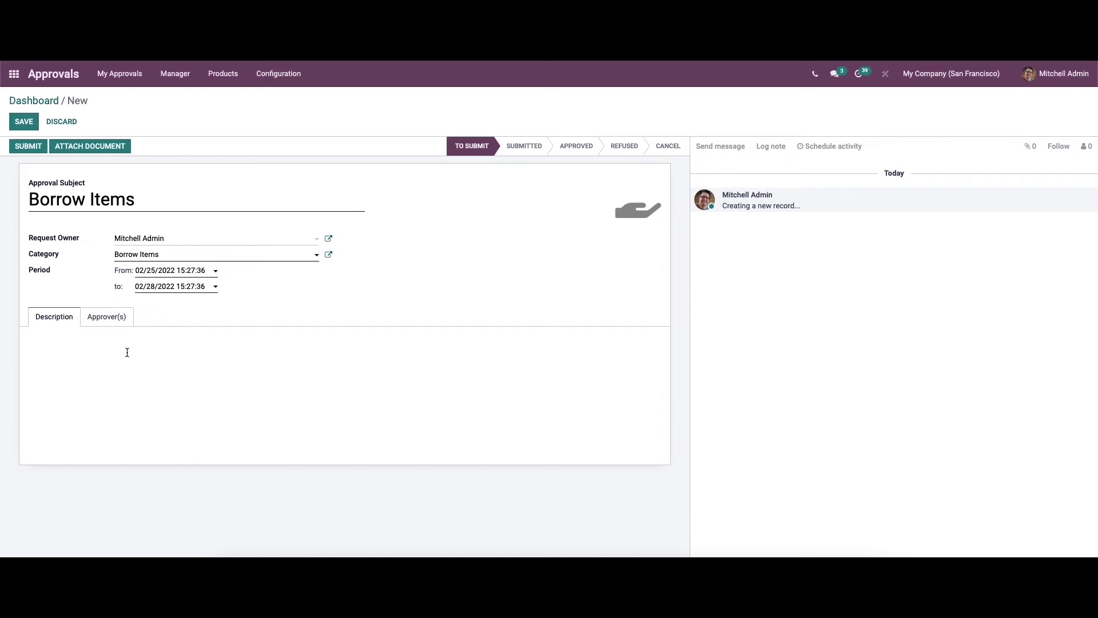
{"action": "left_click", "coordinate": [101, 318]}
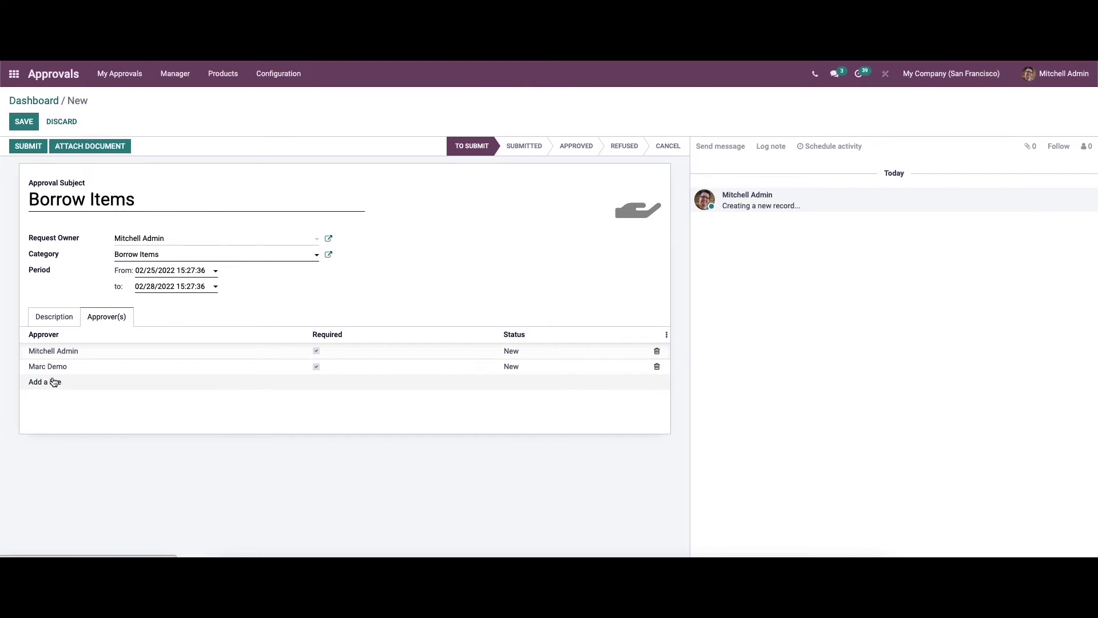
{"action": "left_click", "coordinate": [24, 122]}
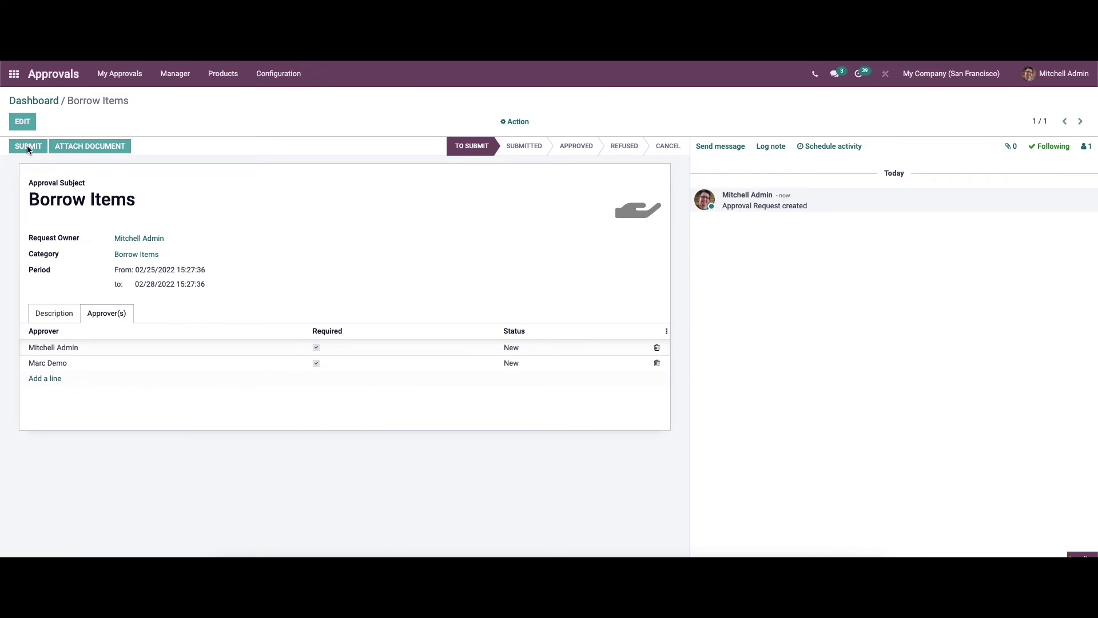
Submit the Borrow Items request and give the first approval as the current user.
{"action": "left_click", "coordinate": [26, 145]}
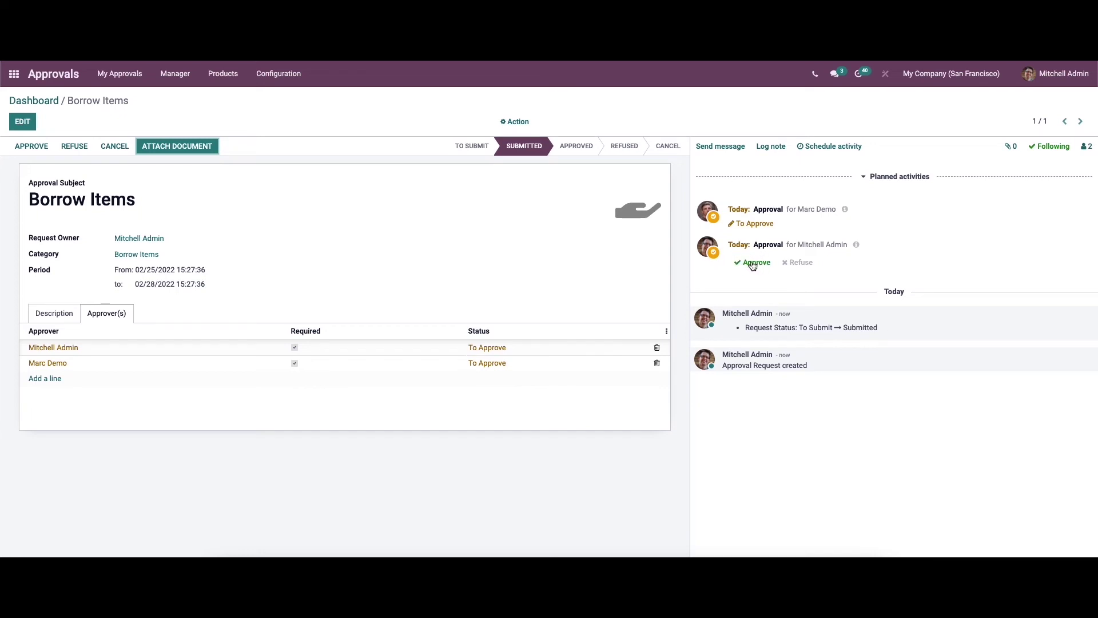
{"action": "left_click", "coordinate": [40, 147]}
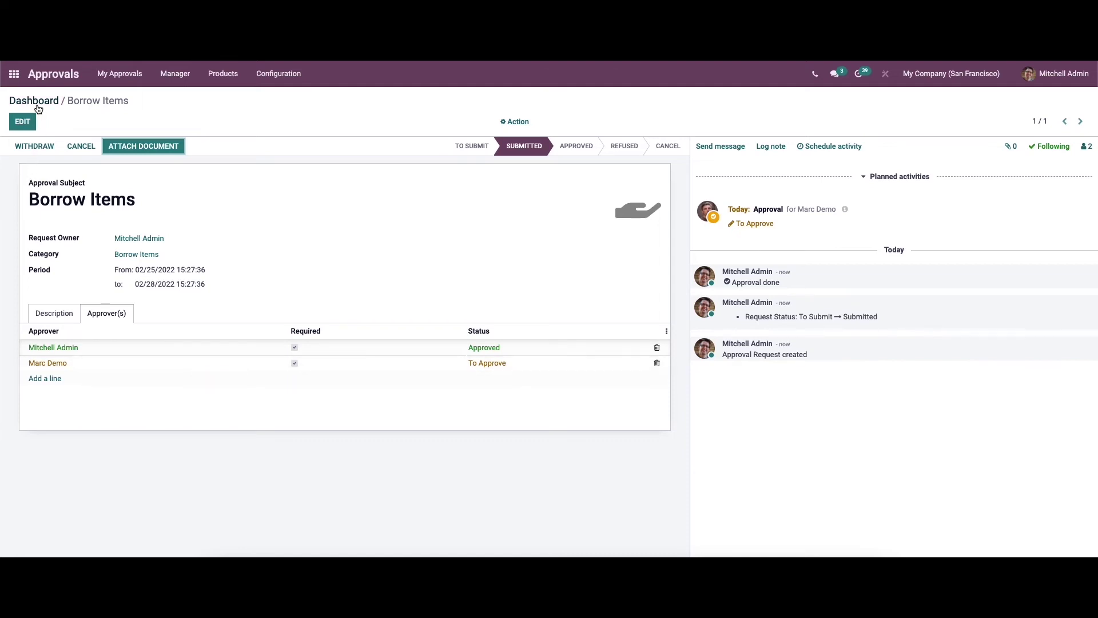
{"action": "left_click", "coordinate": [15, 75]}
Log out, sign in as the second approver, and open Approvals via the 'ap' app search.
{"action": "left_click", "coordinate": [1054, 76]}
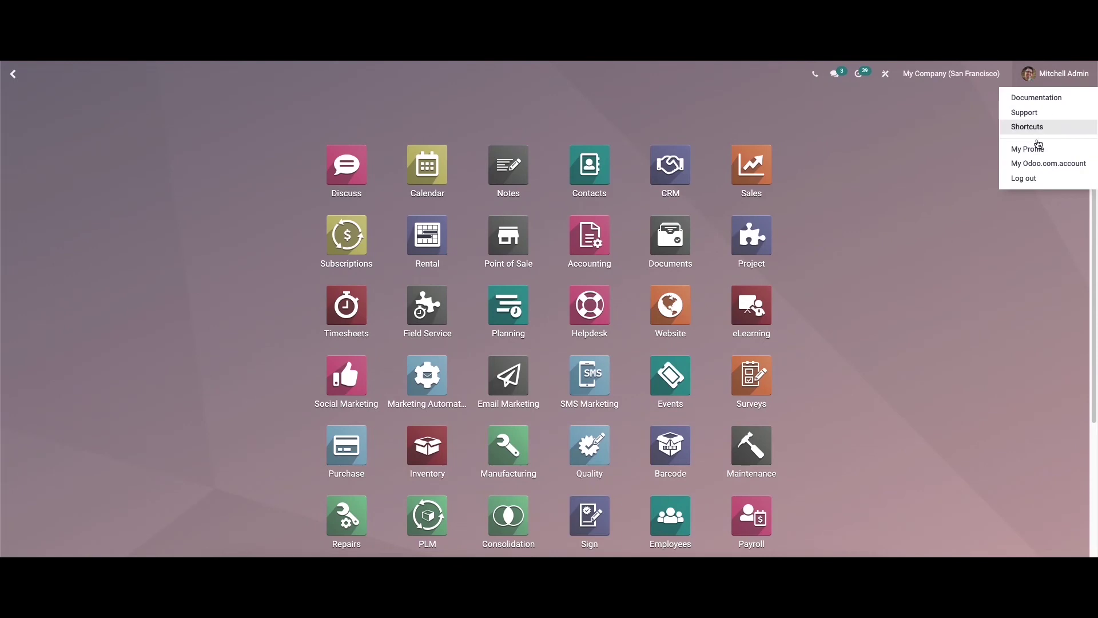
{"action": "left_click", "coordinate": [1025, 178]}
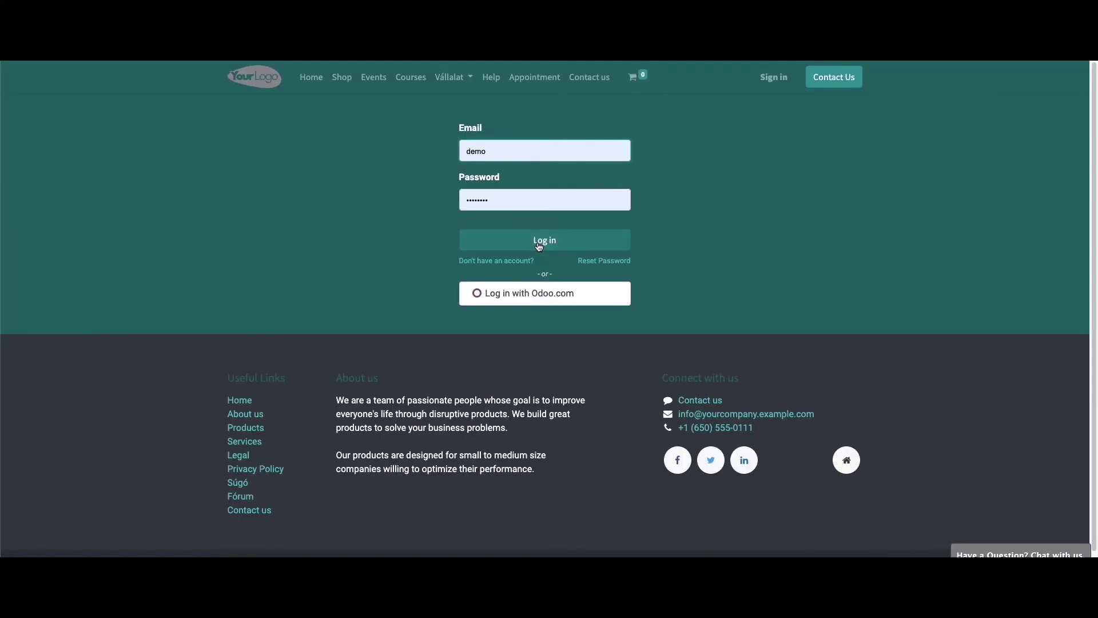
{"action": "left_click", "coordinate": [539, 246]}
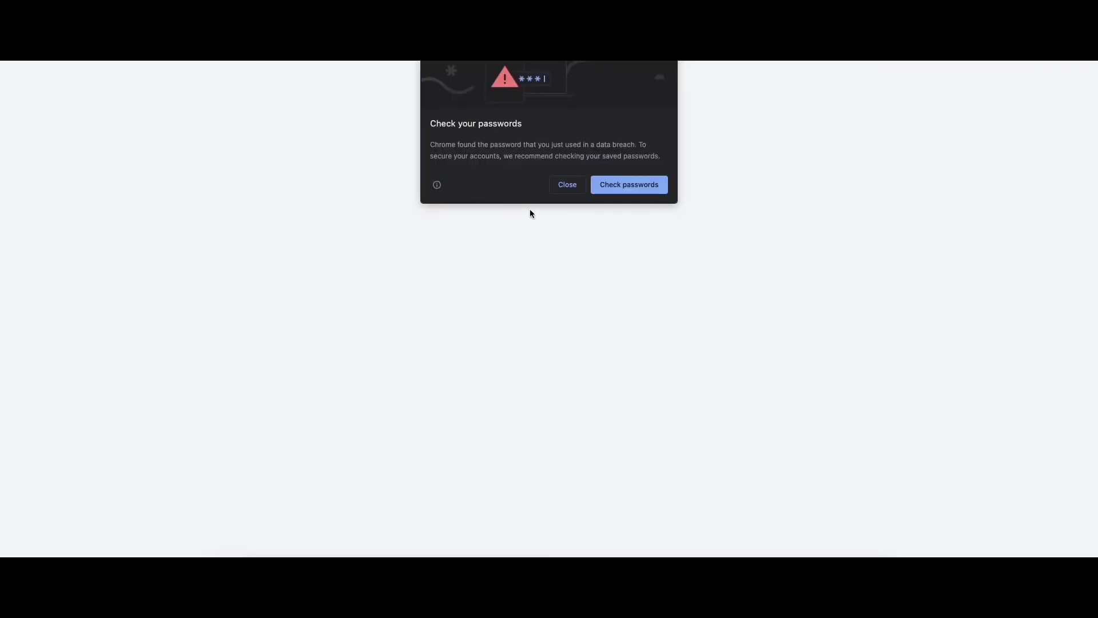
{"action": "left_click", "coordinate": [569, 186]}
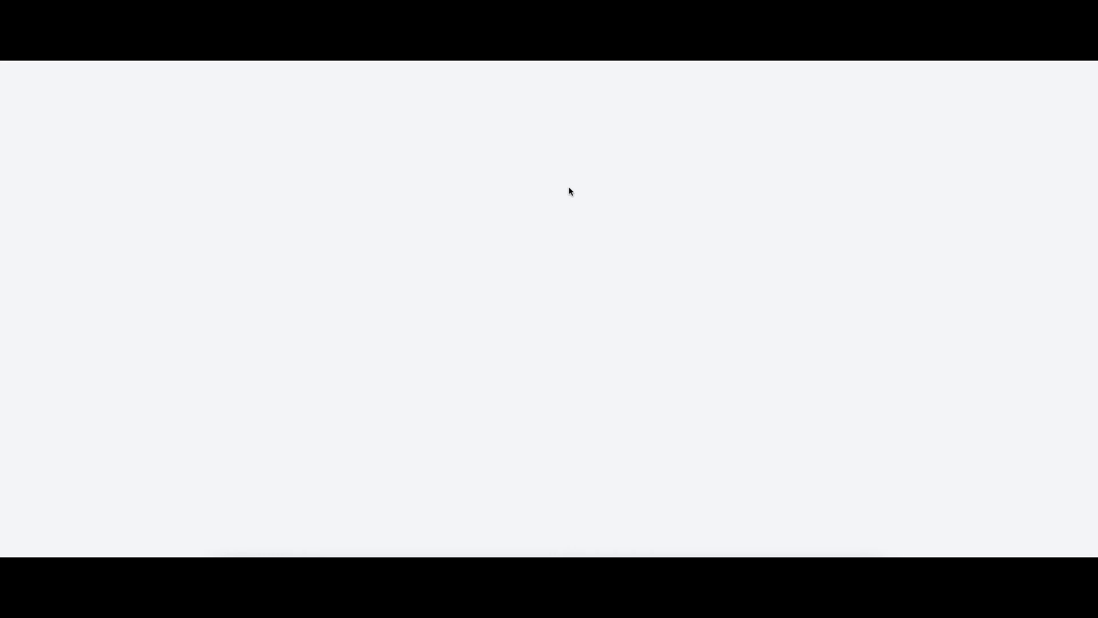
{"action": "type", "text": "ap"}
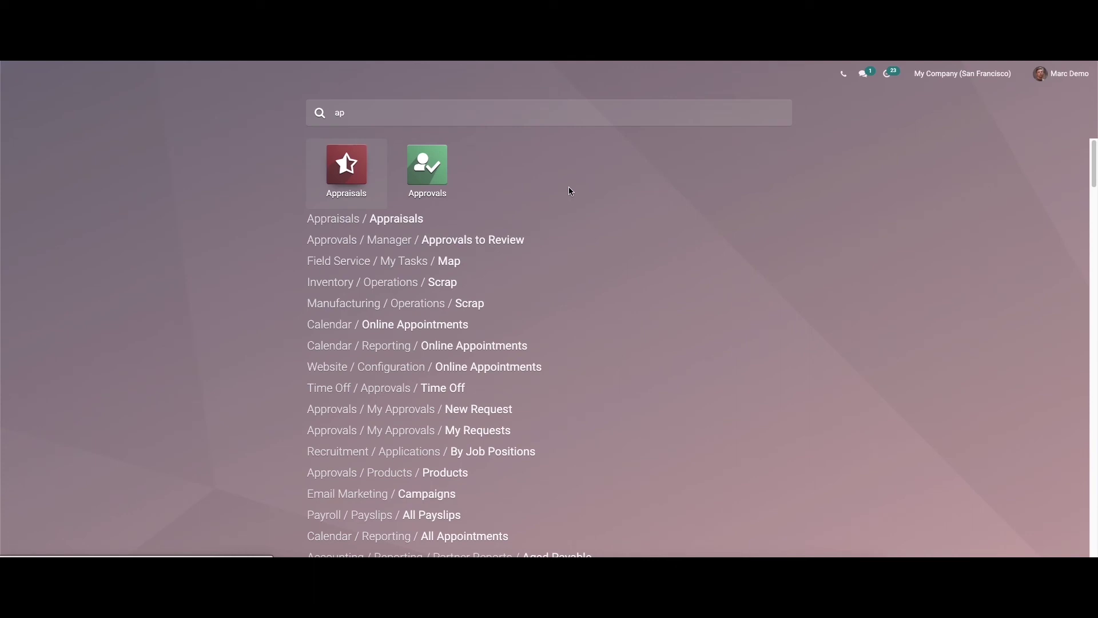
{"action": "left_click", "coordinate": [424, 177]}
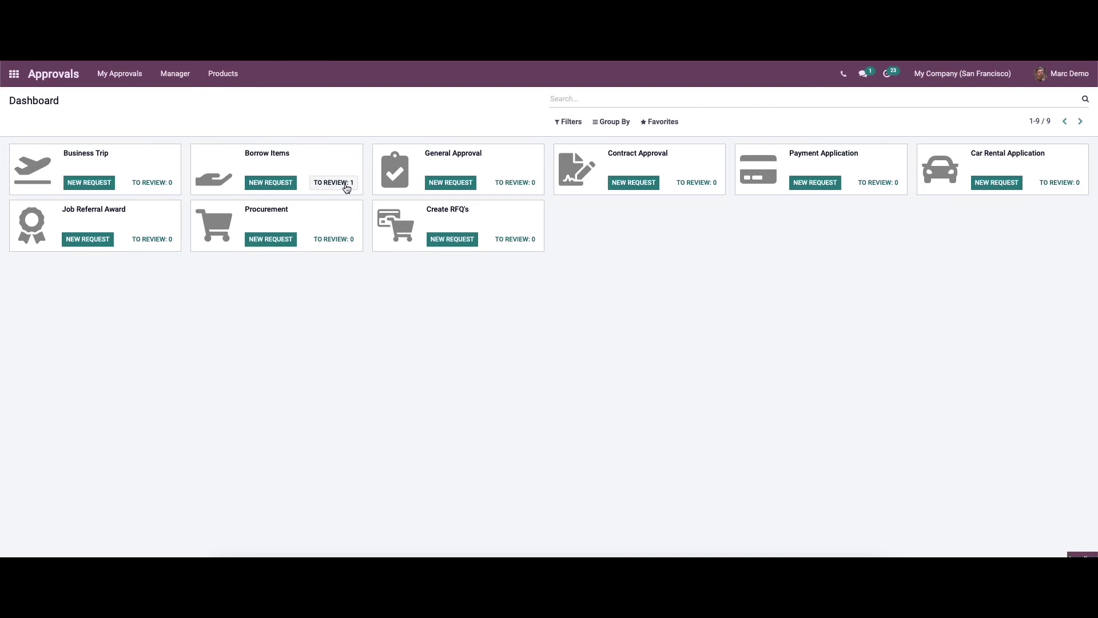
Approve the pending Borrow Items request as the second approver and check both approvers' statuses.
{"action": "left_click", "coordinate": [345, 184]}
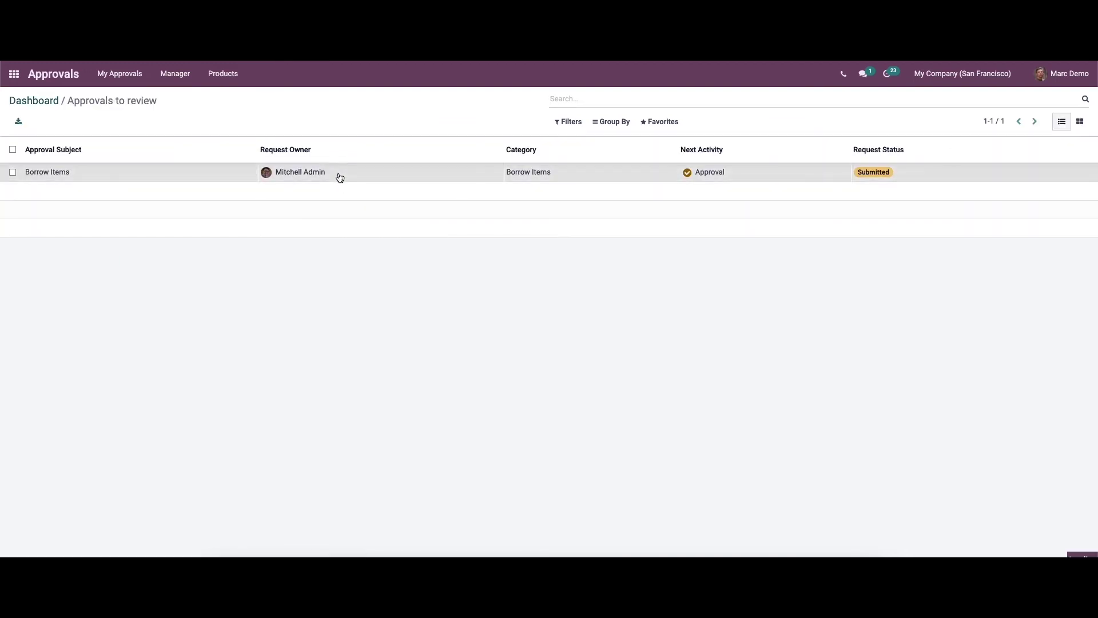
{"action": "left_click", "coordinate": [340, 177]}
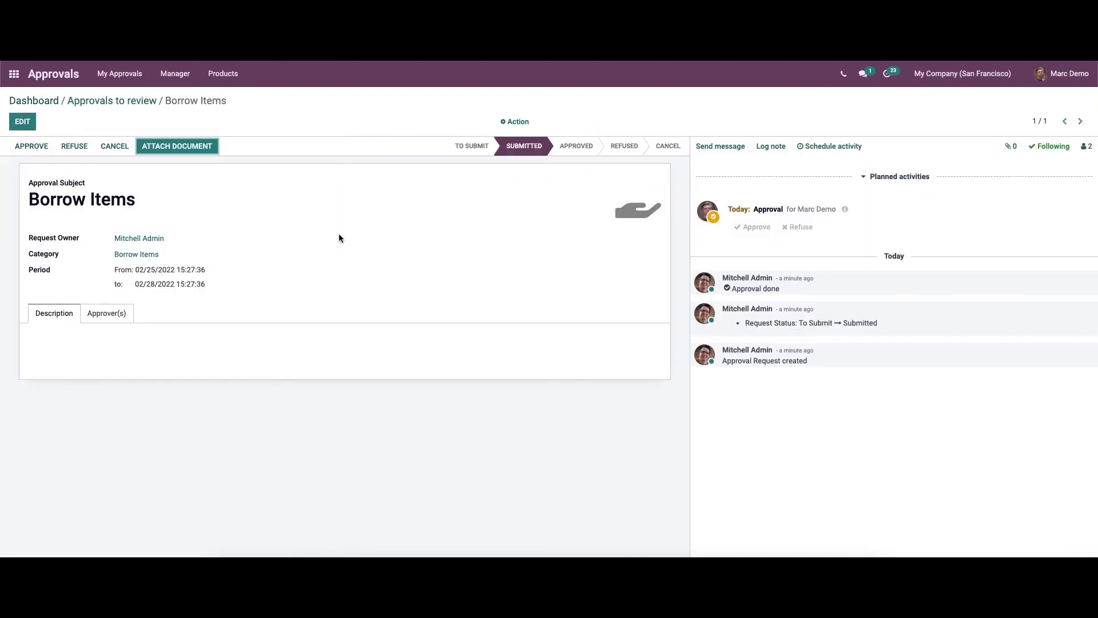
{"action": "left_click", "coordinate": [33, 147]}
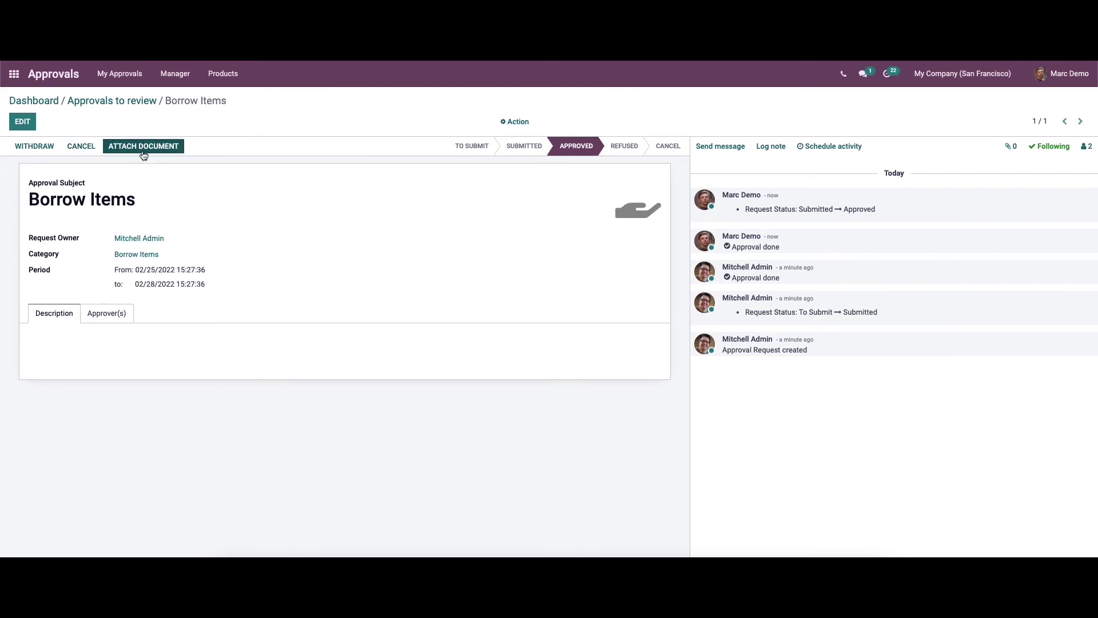
{"action": "left_click", "coordinate": [110, 313]}
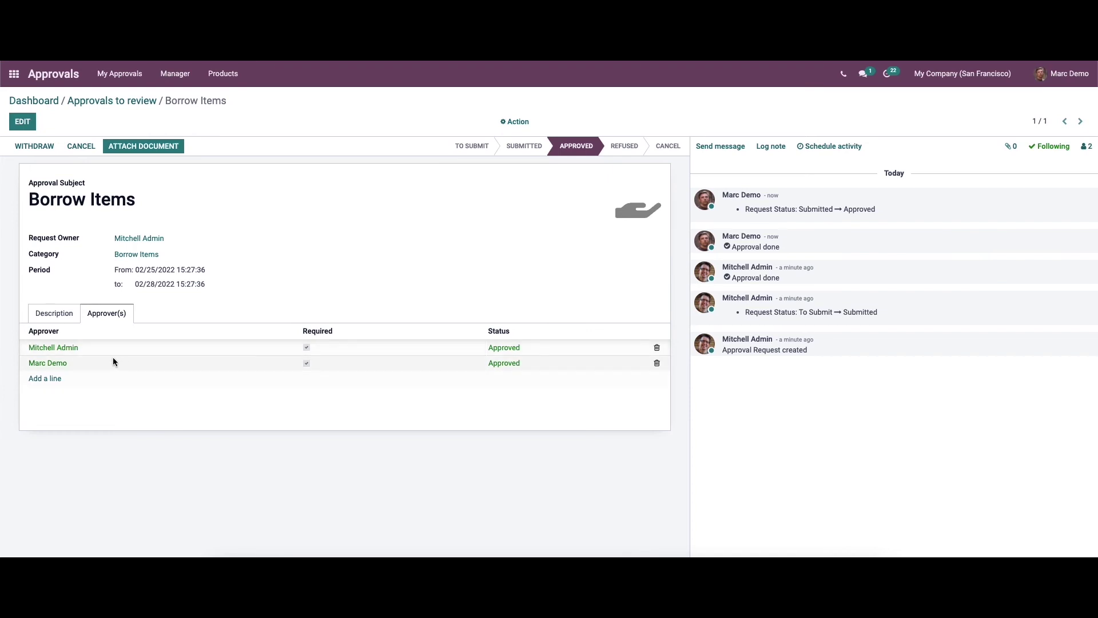
{"action": "left_click", "coordinate": [45, 101]}
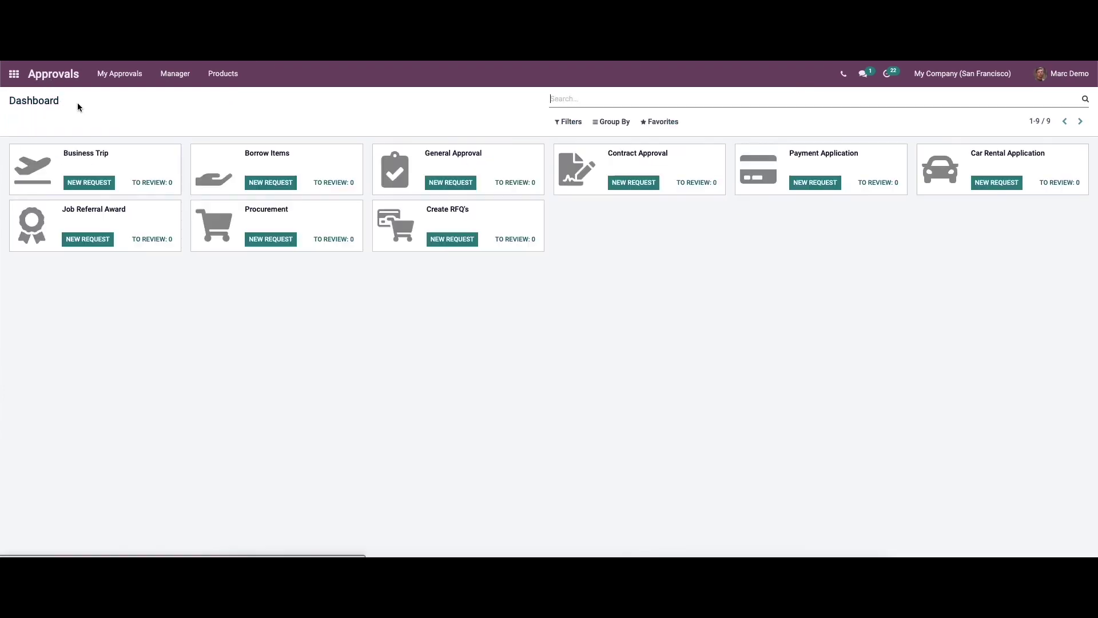
Log out, sign back in with the saved admin login, and open Approvals.
{"action": "left_click", "coordinate": [1057, 68]}
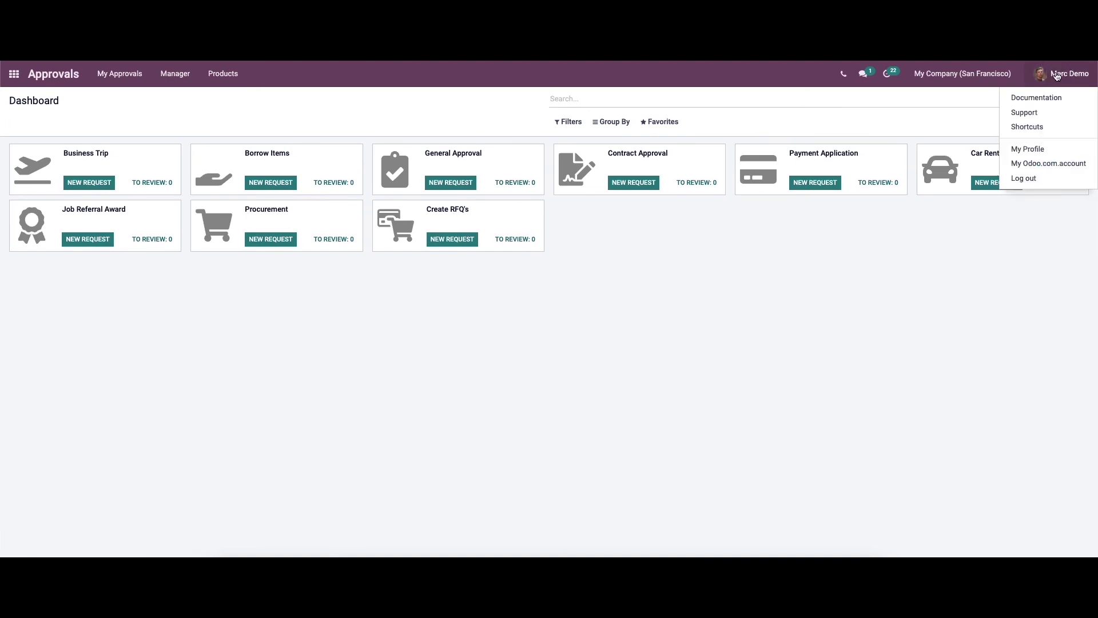
{"action": "left_click", "coordinate": [1046, 177]}
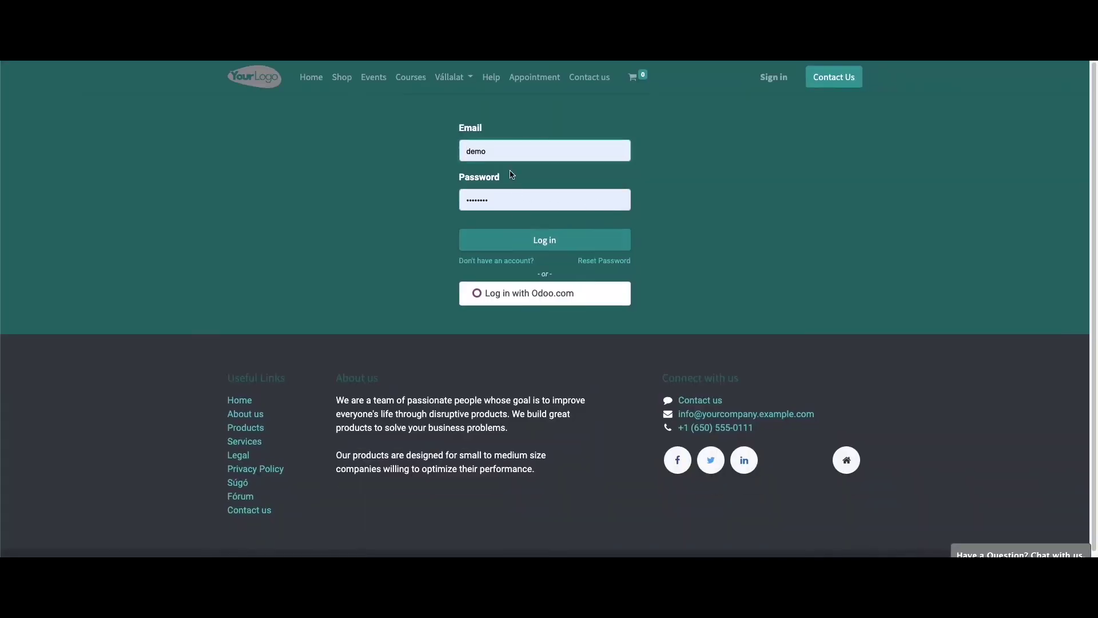
{"action": "left_click", "coordinate": [513, 156]}
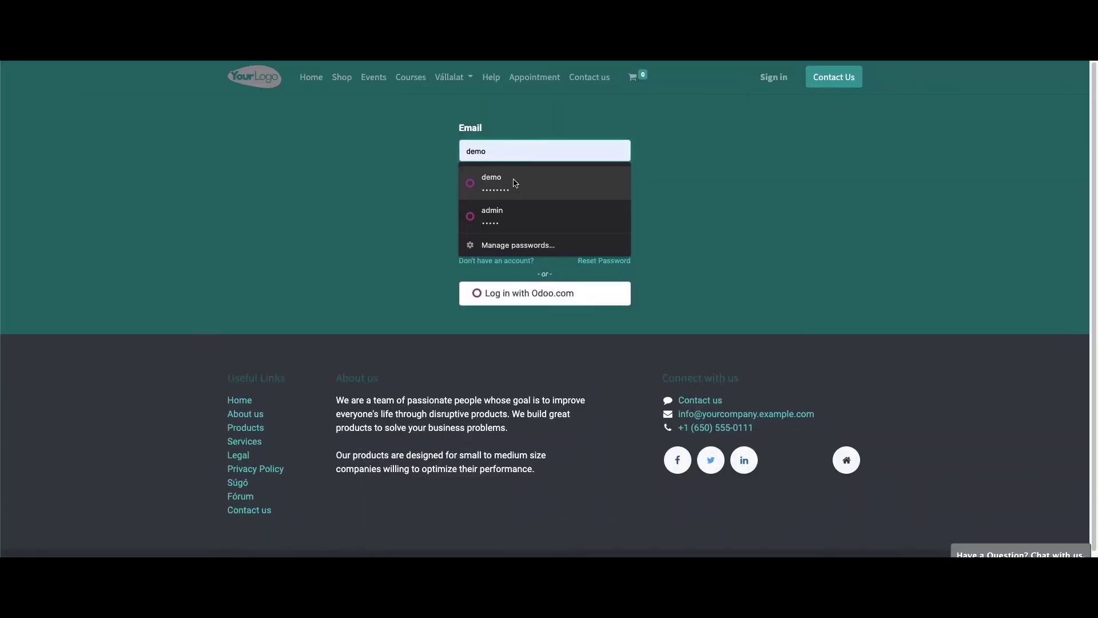
{"action": "left_click", "coordinate": [516, 224]}
{"action": "left_click", "coordinate": [518, 252]}
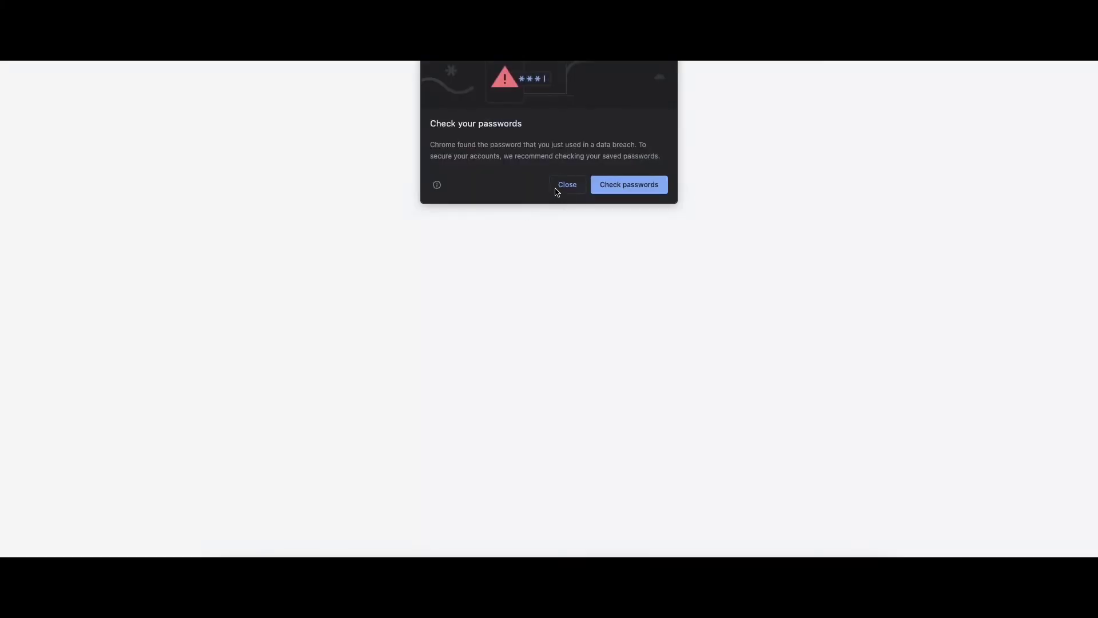
{"action": "left_click", "coordinate": [559, 189]}
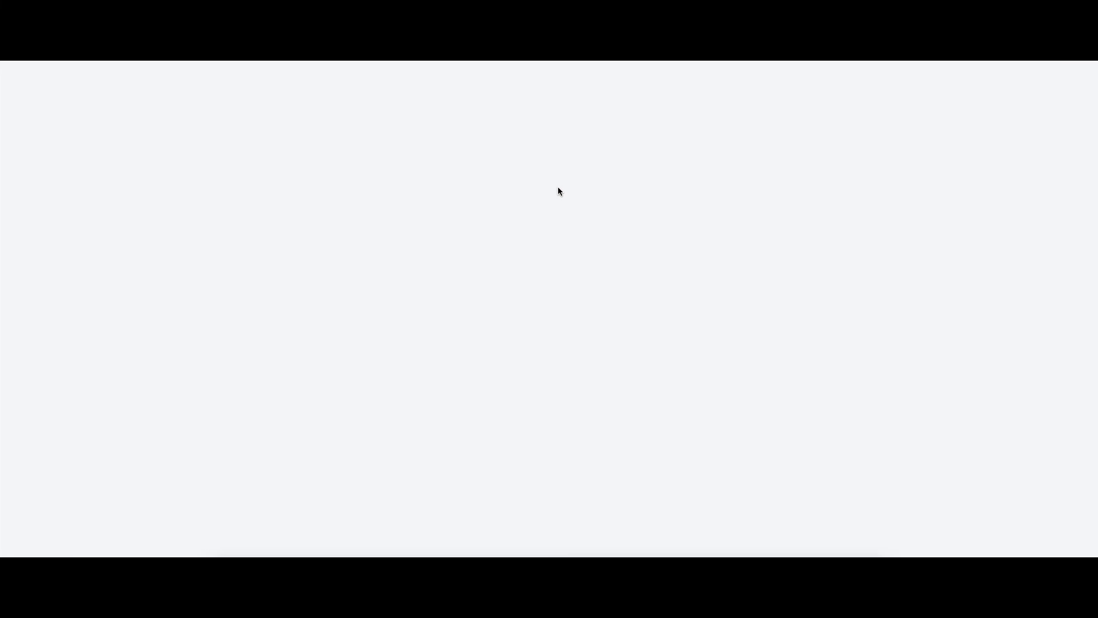
{"action": "type", "text": "a"}
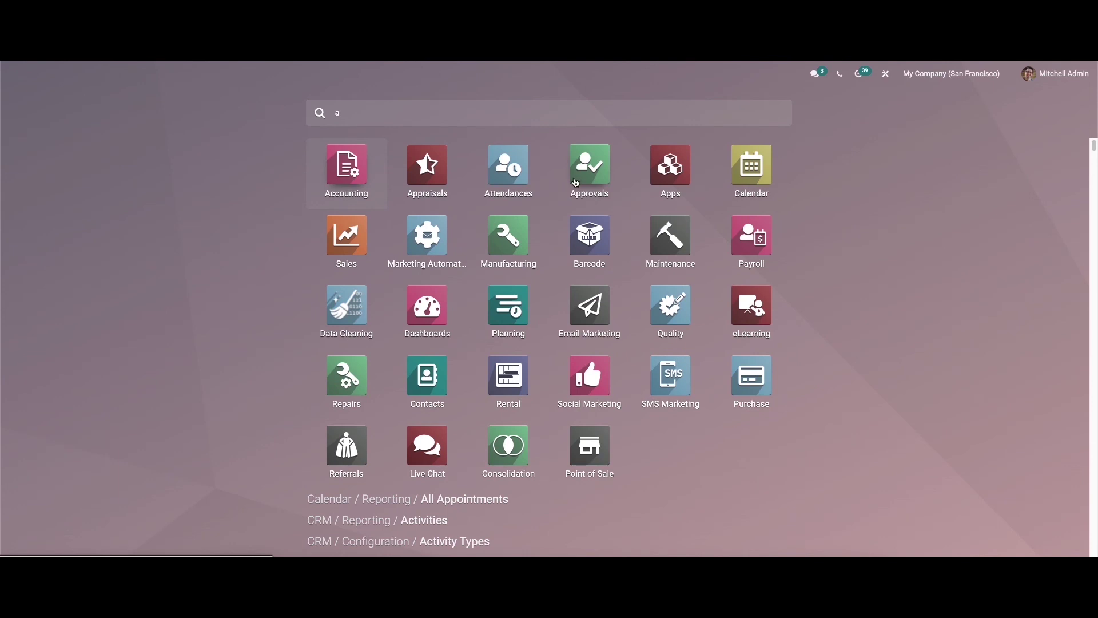
{"action": "left_click", "coordinate": [577, 182]}
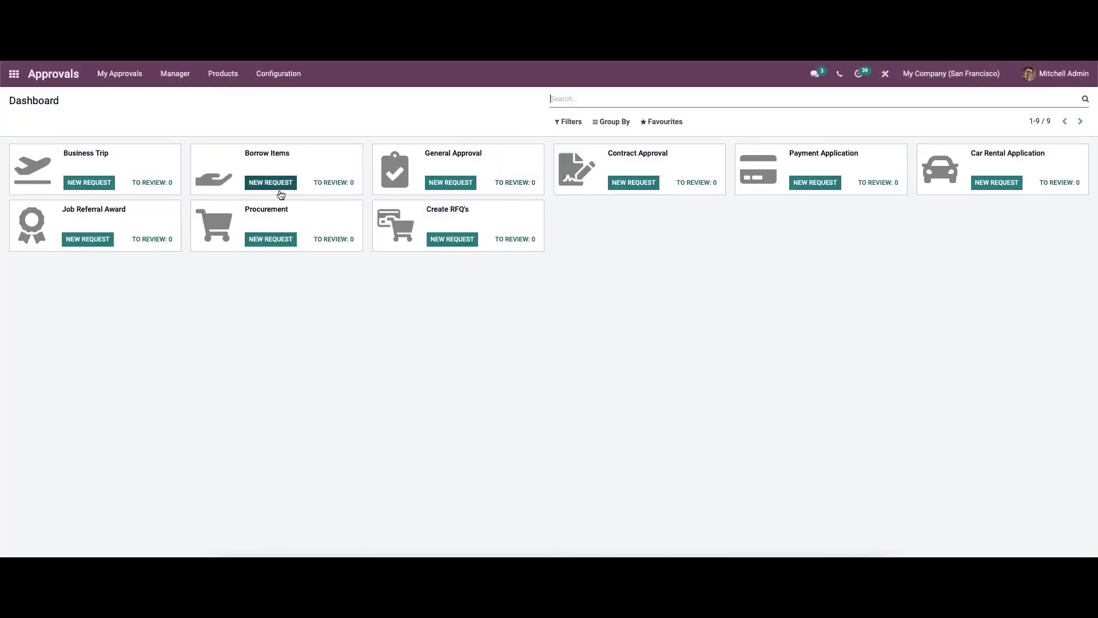
View Manager > Approvals to Review, then Manager > All Approvals showing Borrow Items Approved.
{"action": "left_click", "coordinate": [171, 76]}
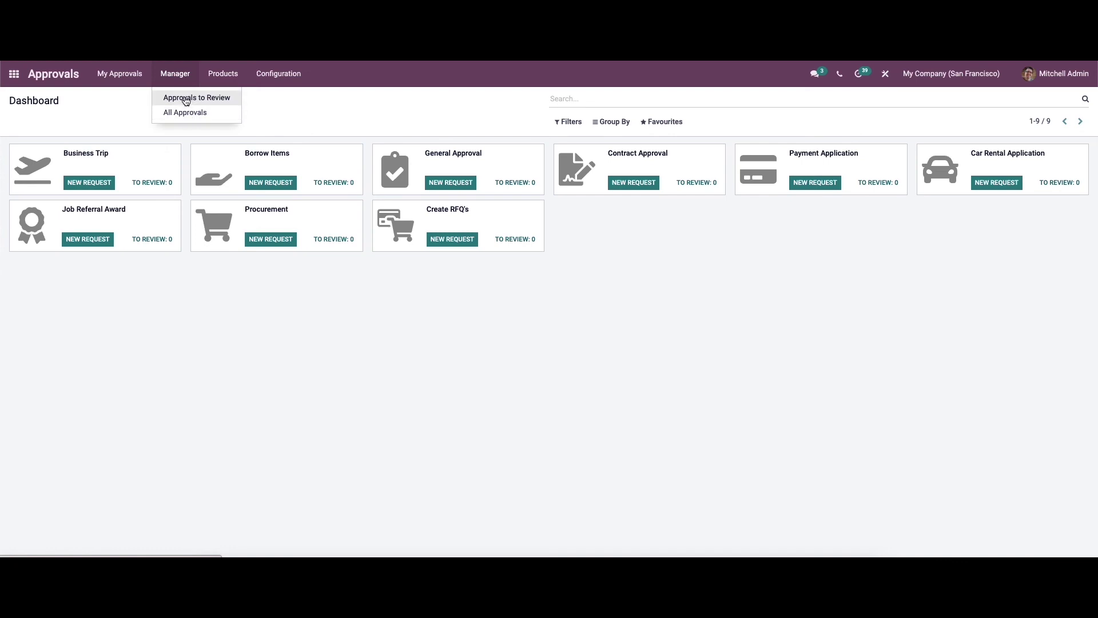
{"action": "left_click", "coordinate": [185, 98]}
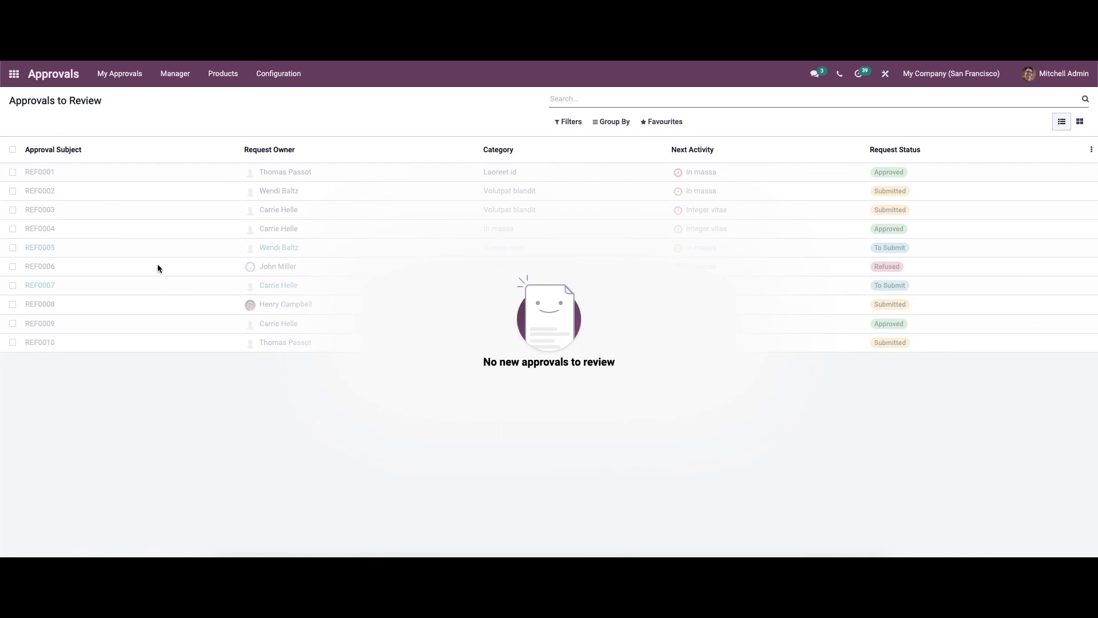
{"action": "left_click", "coordinate": [177, 74]}
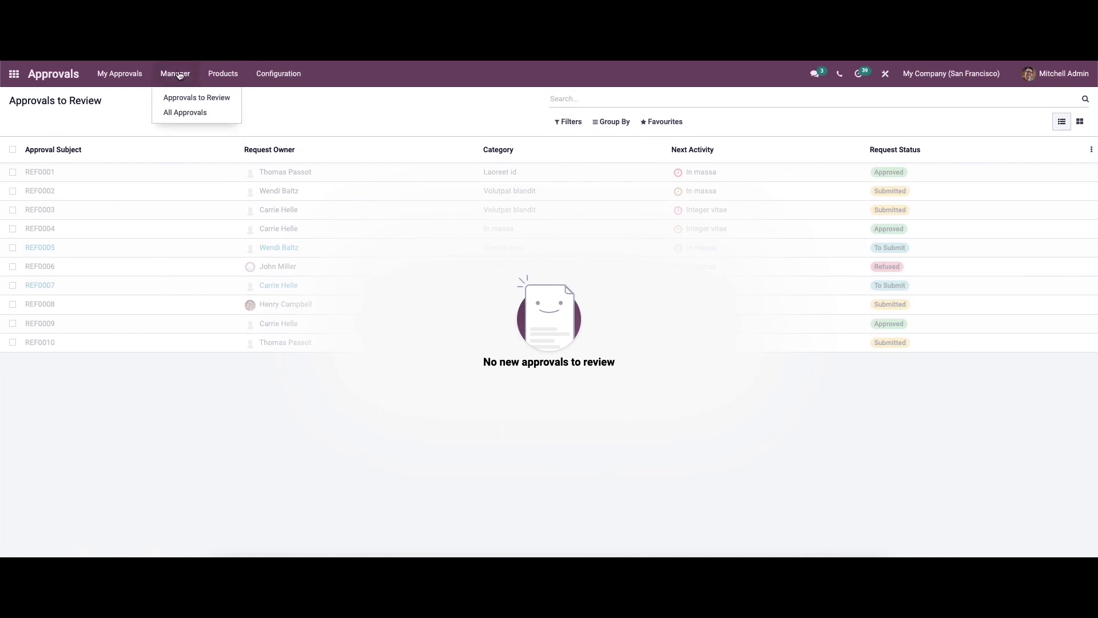
{"action": "left_click", "coordinate": [200, 112]}
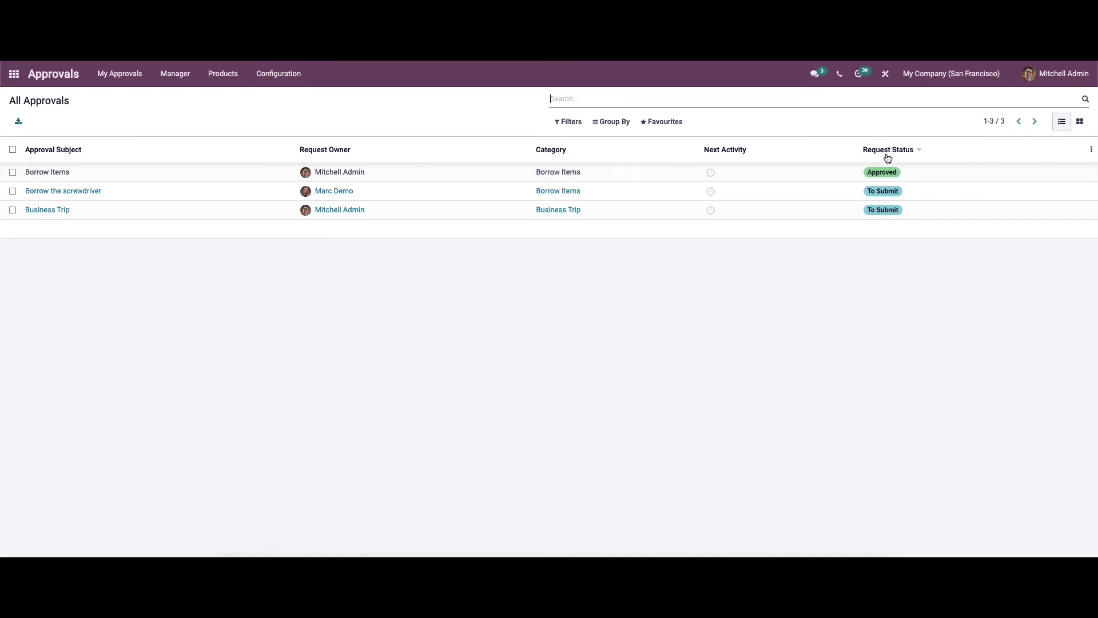
Preview All Approvals in Kanban and list views, browse the Products and Configuration menus, then return to the Dashboard.
{"action": "left_click", "coordinate": [1080, 123]}
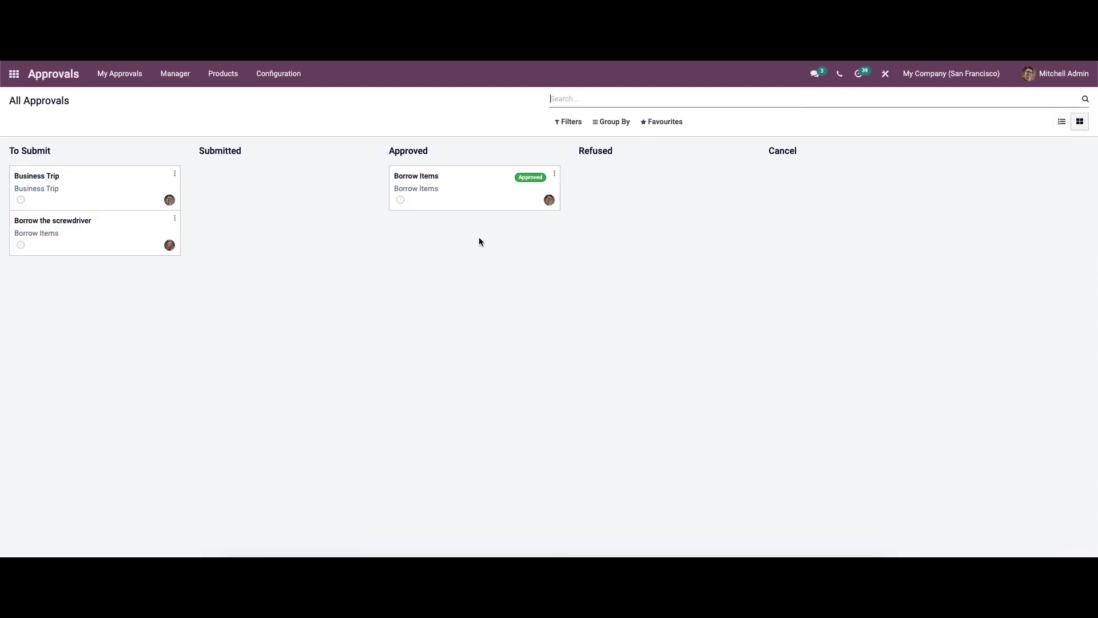
{"action": "left_click", "coordinate": [1062, 121]}
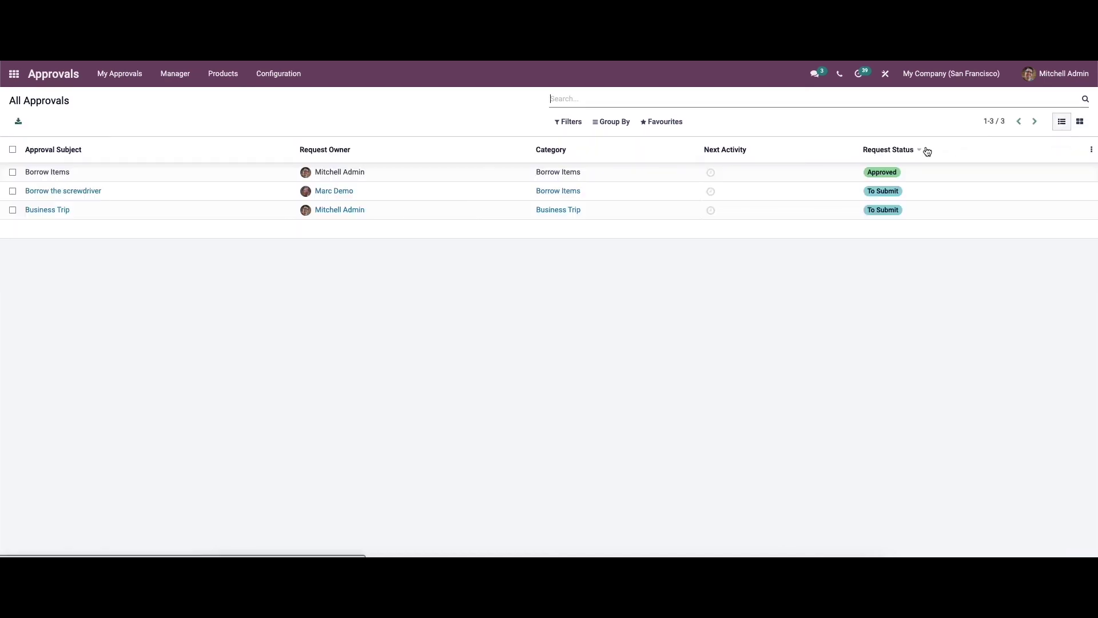
{"action": "left_click", "coordinate": [221, 76]}
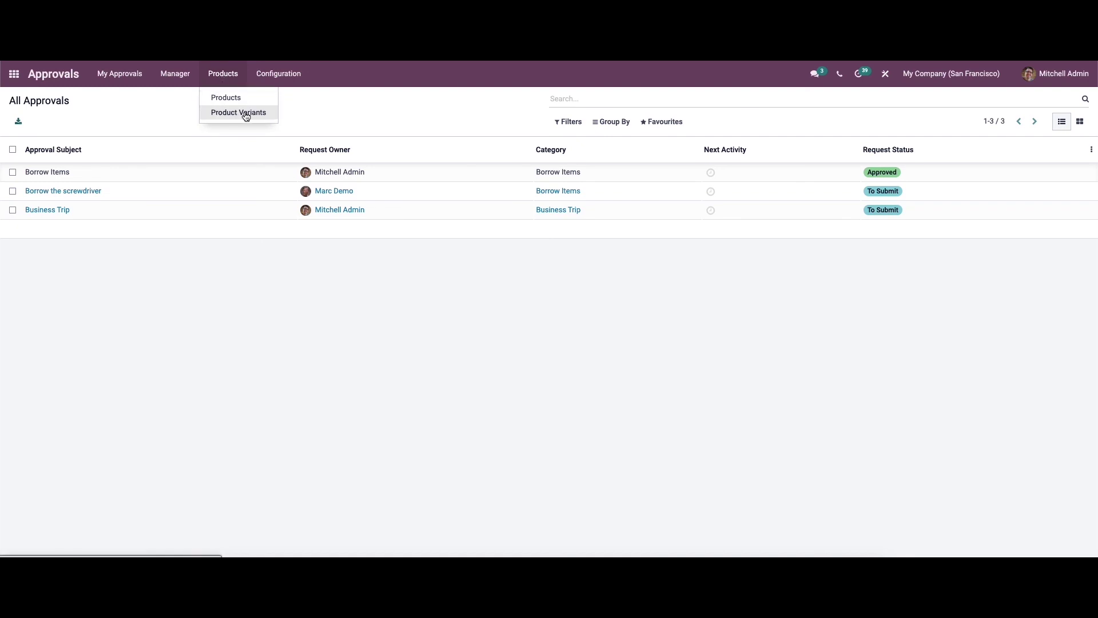
{"action": "mouse_move", "coordinate": [278, 74]}
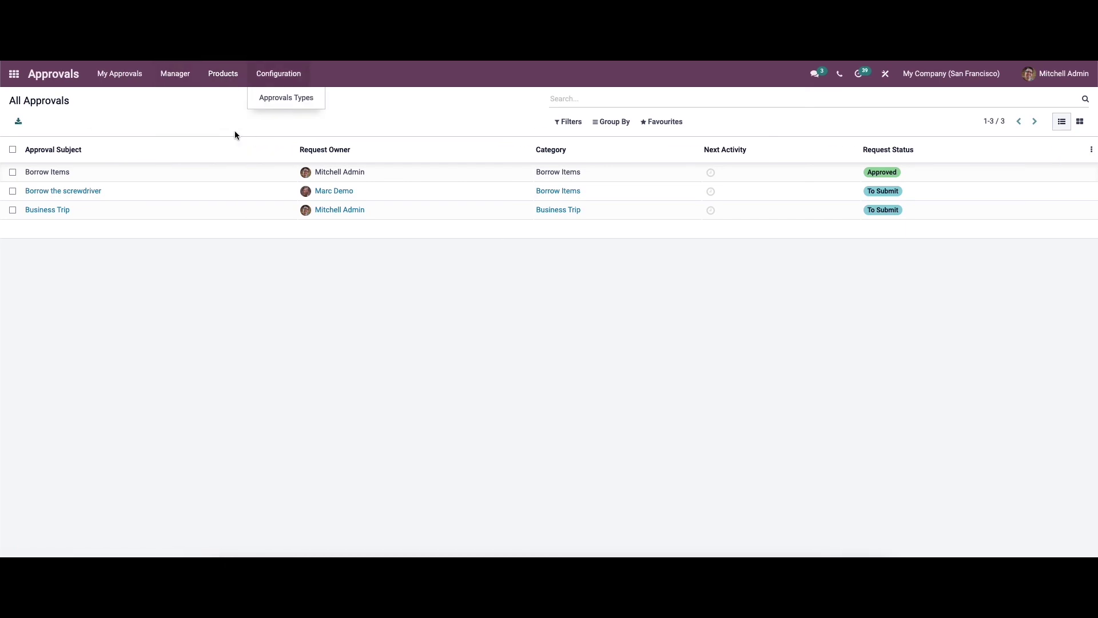
{"action": "left_click", "coordinate": [219, 110]}
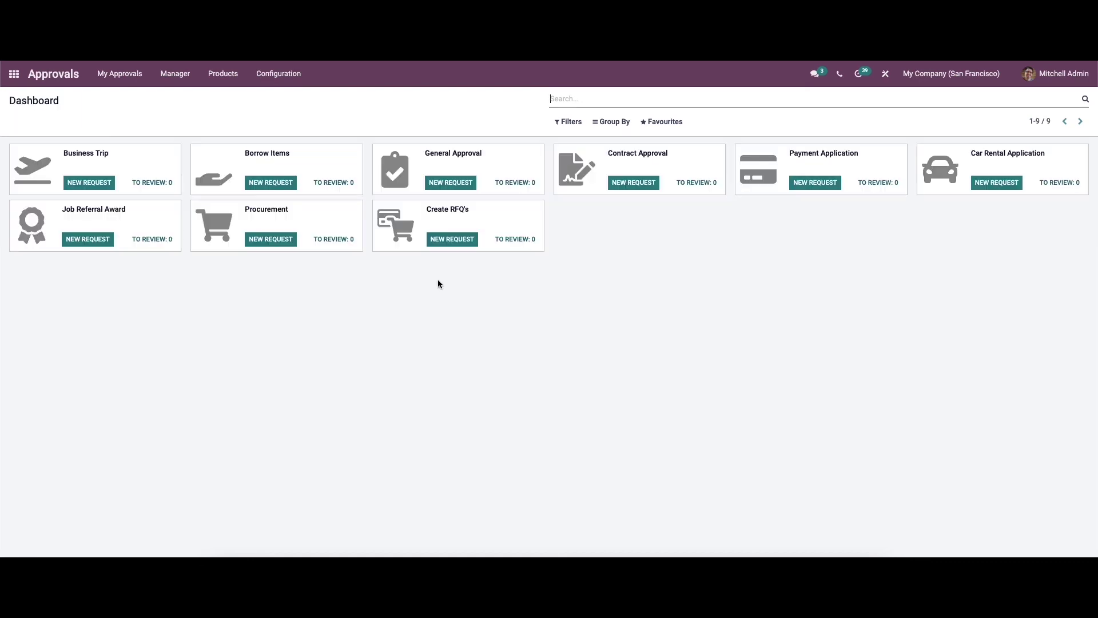